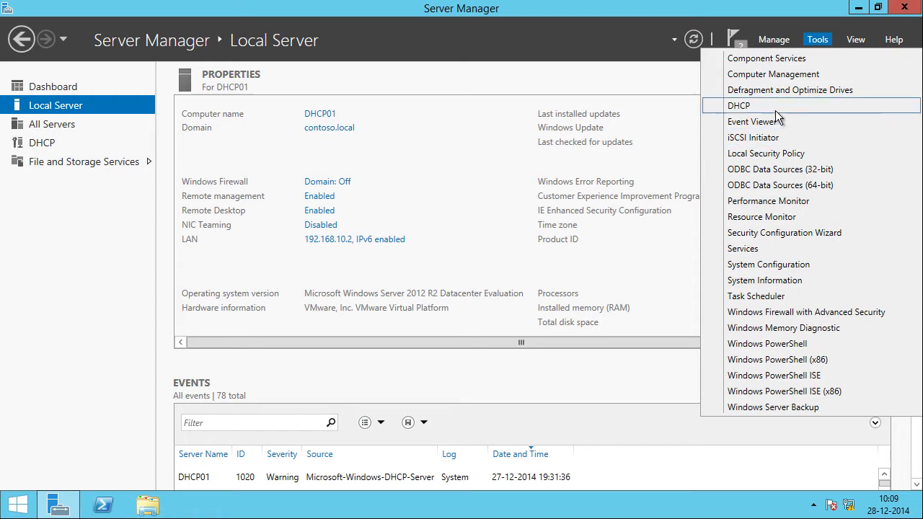
Step: Open the DHCP console, expand dhcp01 > IPv4, and start a new IPv4 scope
{"action": "left_click", "coordinate": [775, 108]}
{"action": "left_click", "coordinate": [433, 56]}
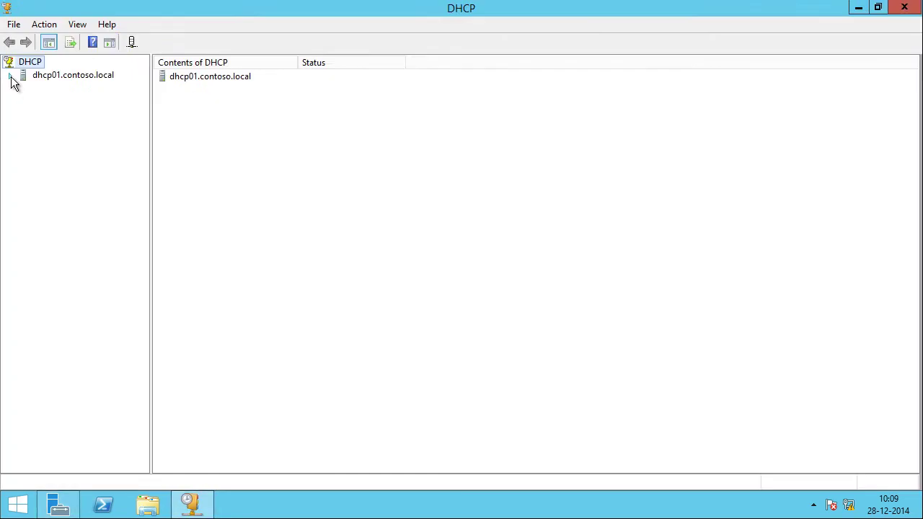
{"action": "left_click", "coordinate": [10, 75]}
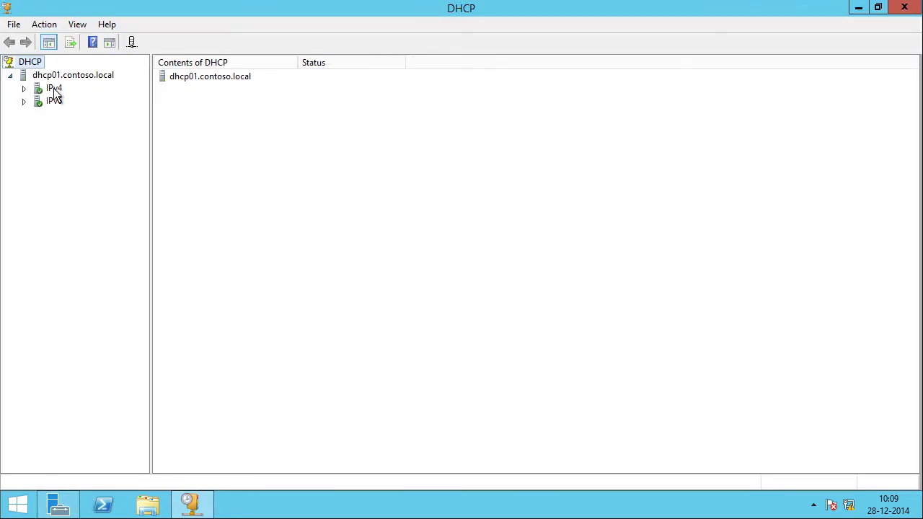
{"action": "left_click", "coordinate": [25, 89]}
{"action": "left_click", "coordinate": [54, 90]}
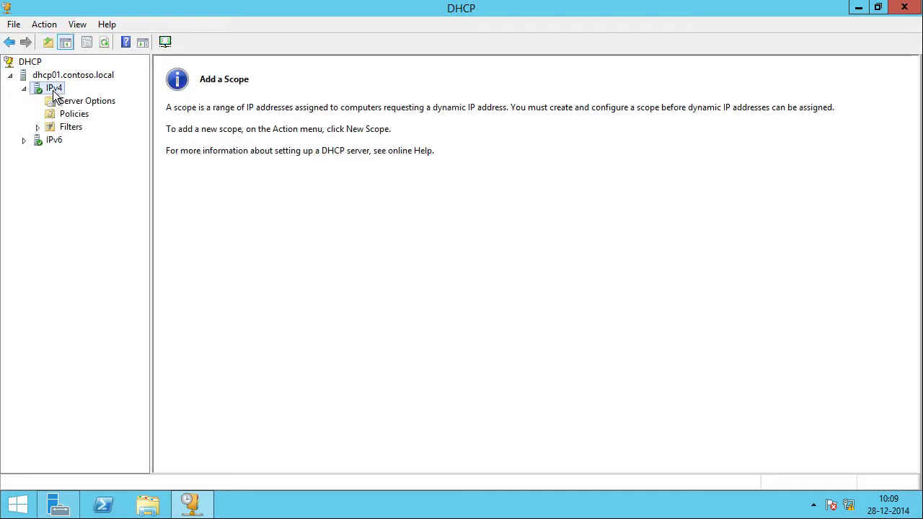
{"action": "right_click", "coordinate": [58, 90]}
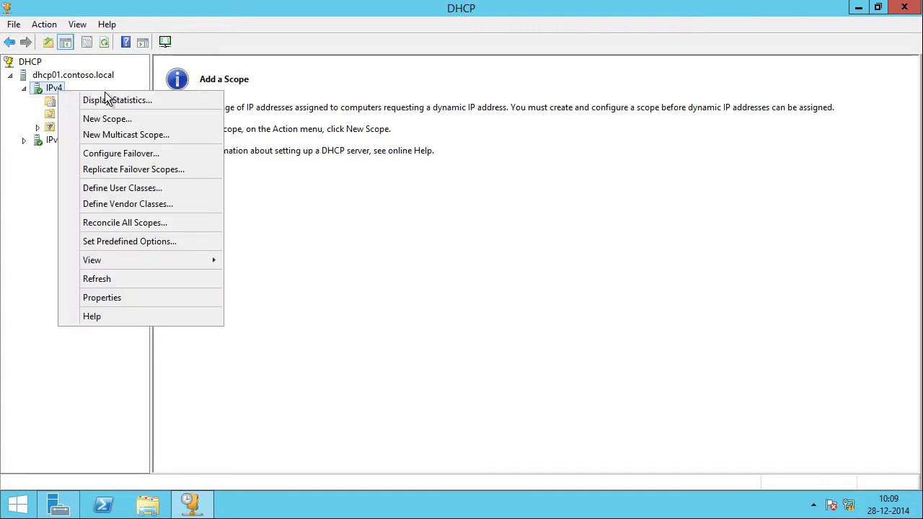
{"action": "left_click", "coordinate": [157, 119]}
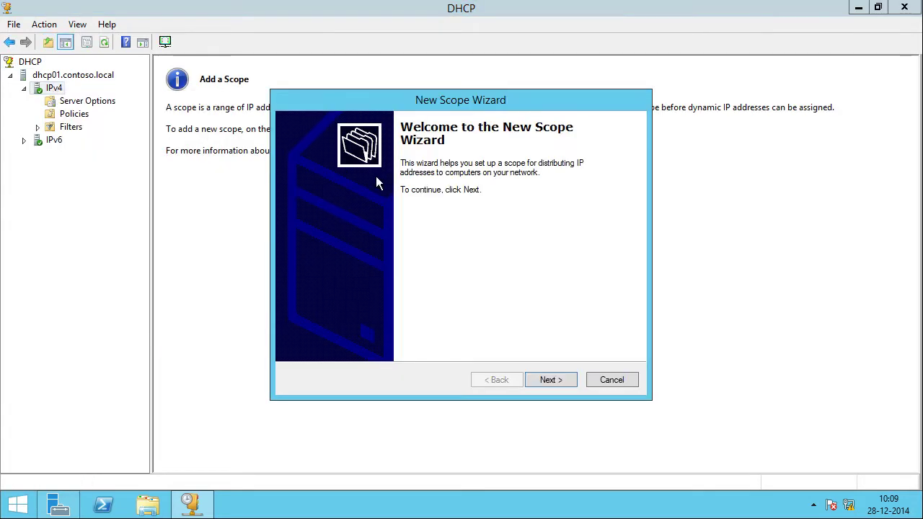
Step: Name the scope 'VPN Clients DHCP scope', described as assigning IP addresses to VPN clients
{"action": "left_click", "coordinate": [558, 378]}
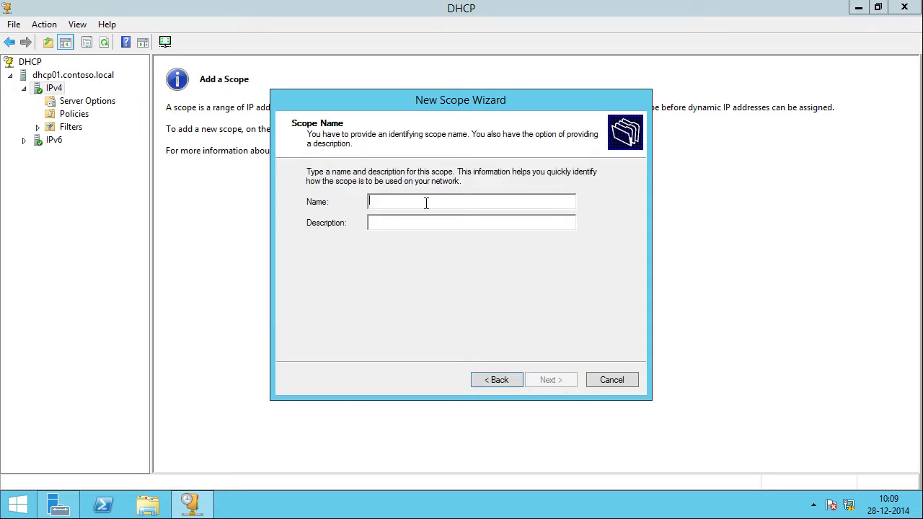
{"action": "type", "text": "VPN Clien"}
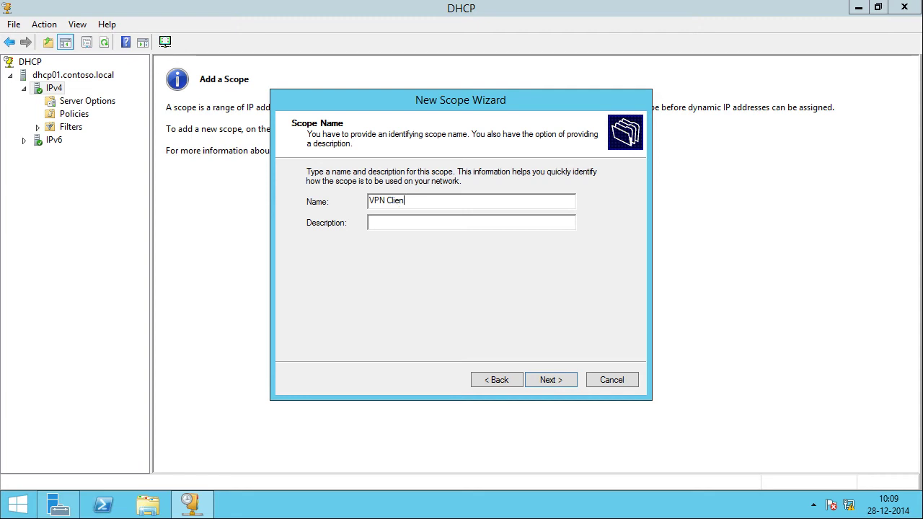
{"action": "type", "text": "ts DHCP scope"}
{"action": "type", "text": "This scope"}
{"action": "type", "text": " is used for assigning"}
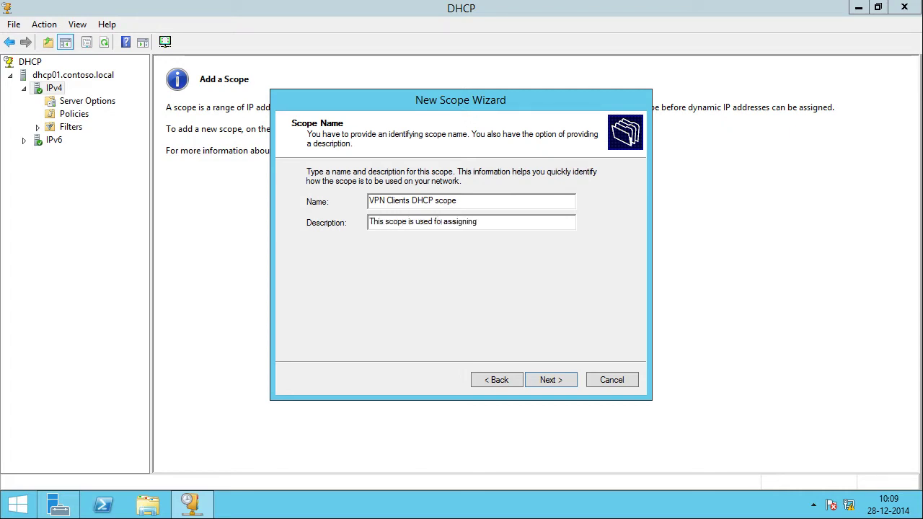
{"action": "type", "text": " IP addresses to VPN clients"}
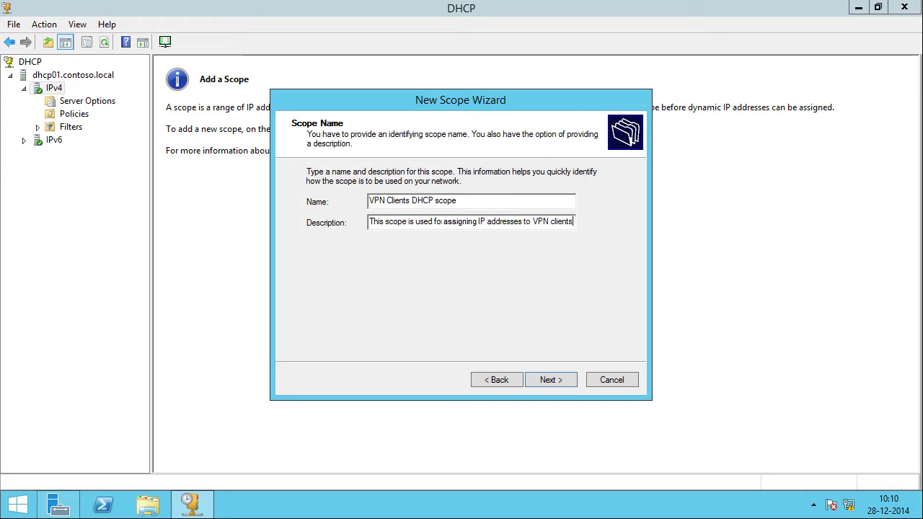
{"action": "left_click", "coordinate": [550, 380]}
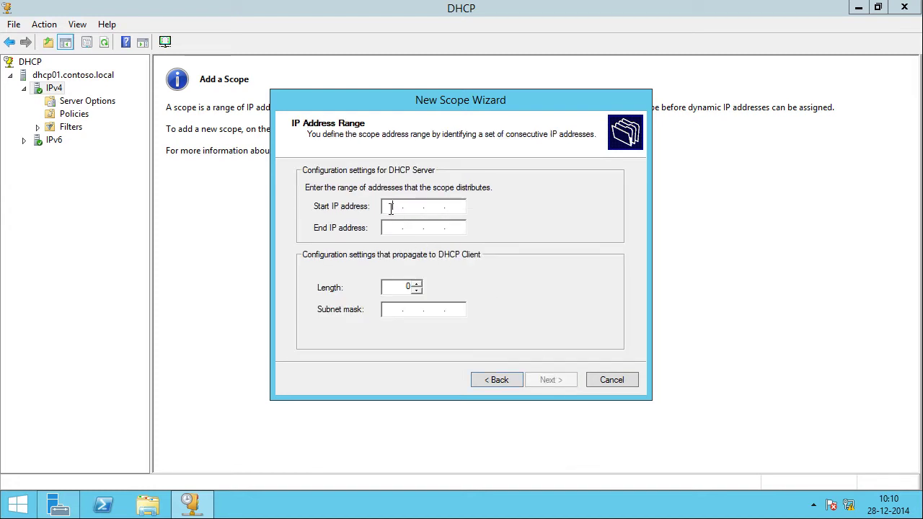
Step: Set the scope range to 192.168.10.201–192.168.10.210 with a 255.255.255.0 mask
{"action": "left_click", "coordinate": [390, 209]}
{"action": "type", "text": "192.168.10.201"}
{"action": "left_click", "coordinate": [392, 227]}
{"action": "type", "text": "192.168."}
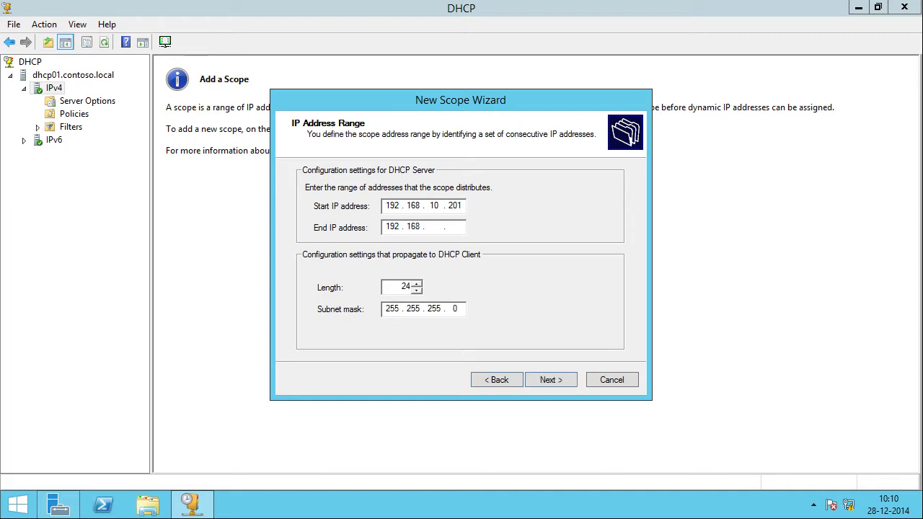
{"action": "type", "text": "10.210"}
{"action": "left_click", "coordinate": [562, 379]}
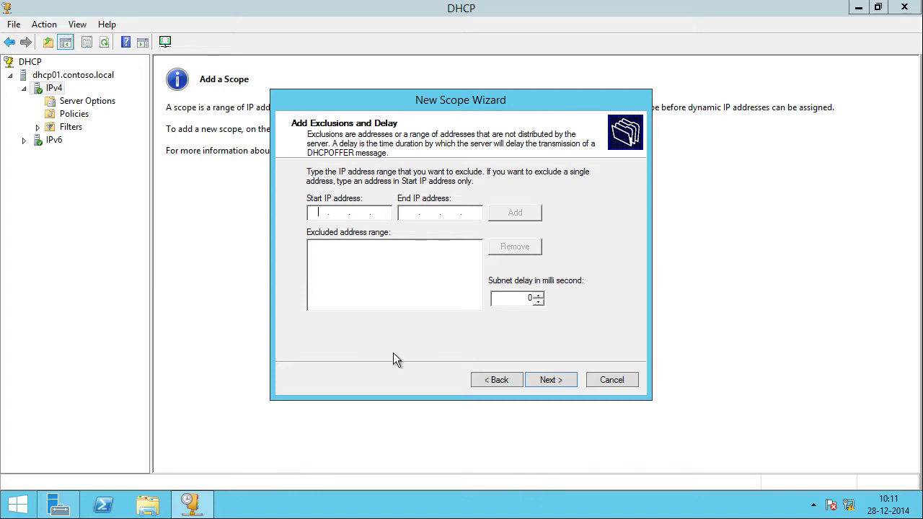
Step: Skip exclusions and give the scope a 1-day lease duration
{"action": "left_click", "coordinate": [551, 380]}
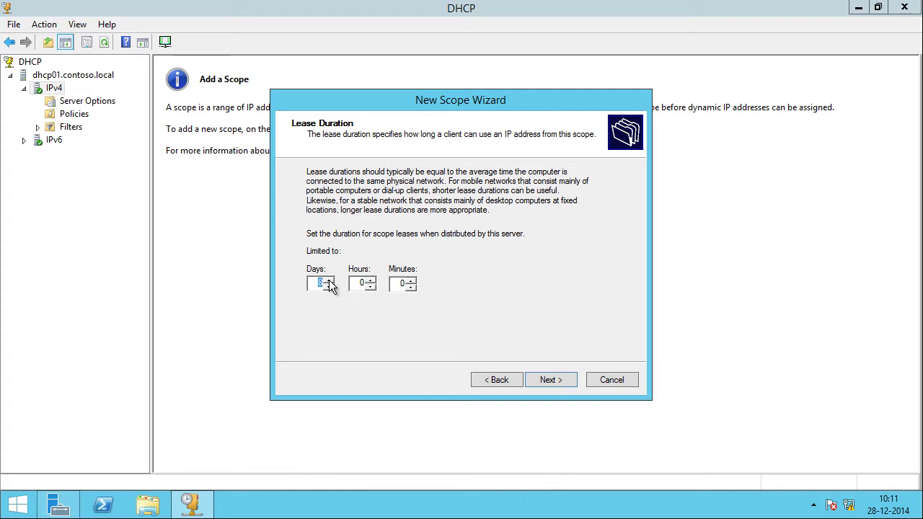
{"action": "type", "text": "1"}
{"action": "left_click", "coordinate": [545, 381]}
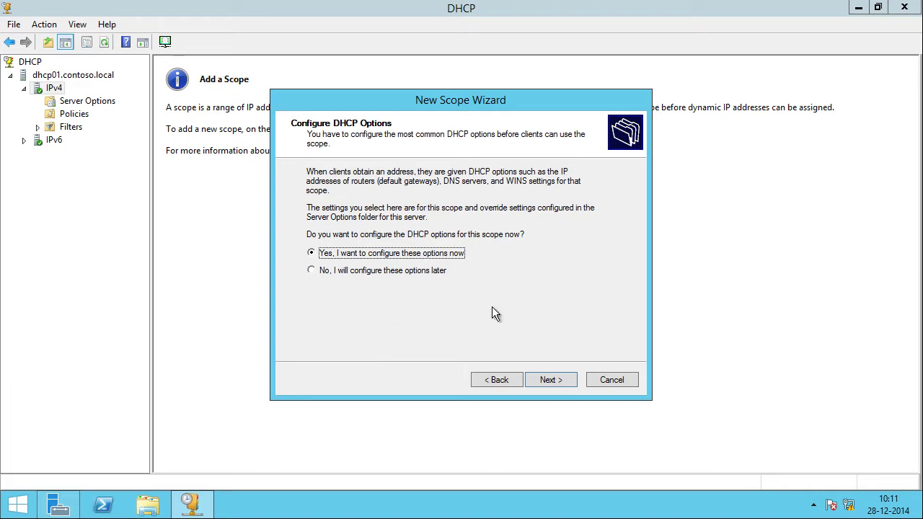
Step: Configure options with no gateway, DNS 192.168.10.1 for contoso.local, no WINS, and activate the scope
{"action": "left_click", "coordinate": [550, 379]}
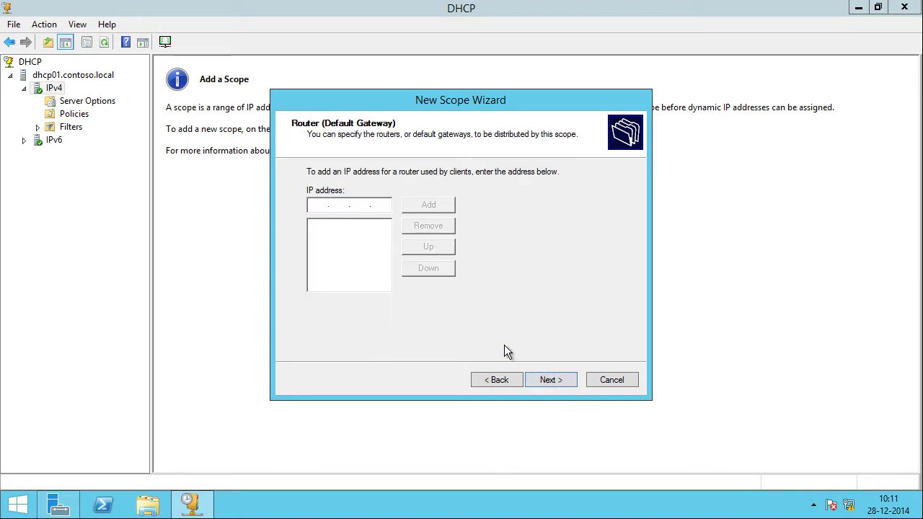
{"action": "left_click", "coordinate": [556, 381]}
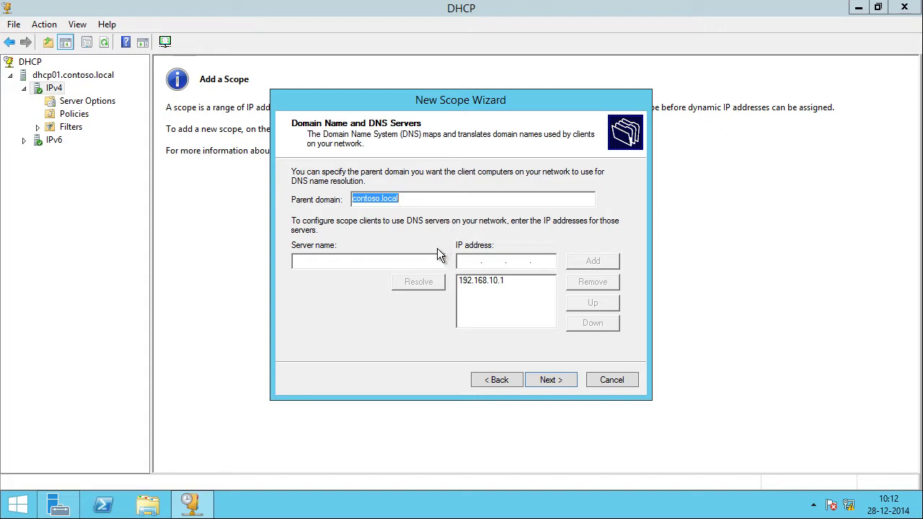
{"action": "left_click", "coordinate": [493, 285]}
{"action": "left_click", "coordinate": [547, 380]}
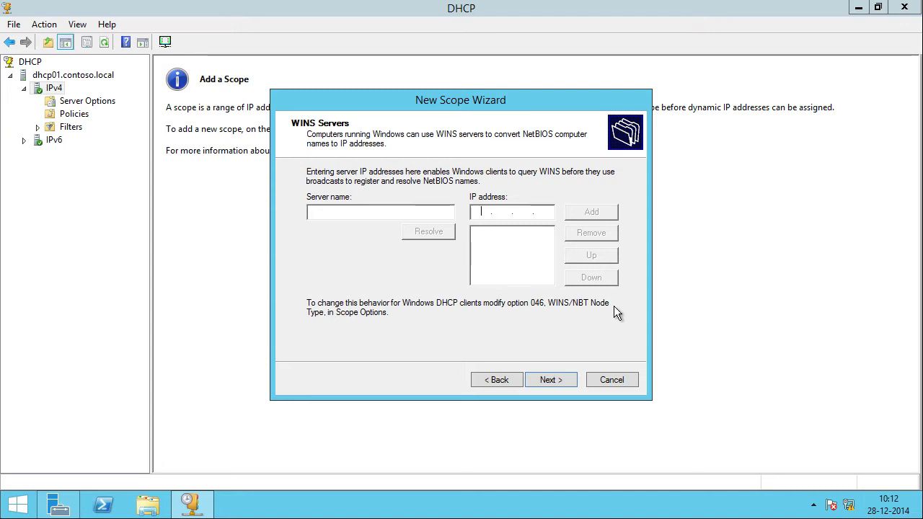
{"action": "left_click", "coordinate": [560, 382]}
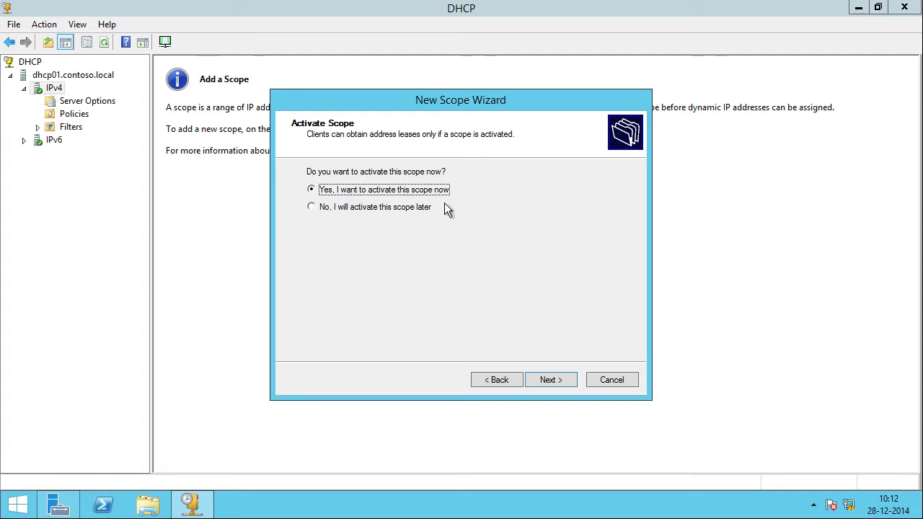
{"action": "left_click", "coordinate": [547, 380]}
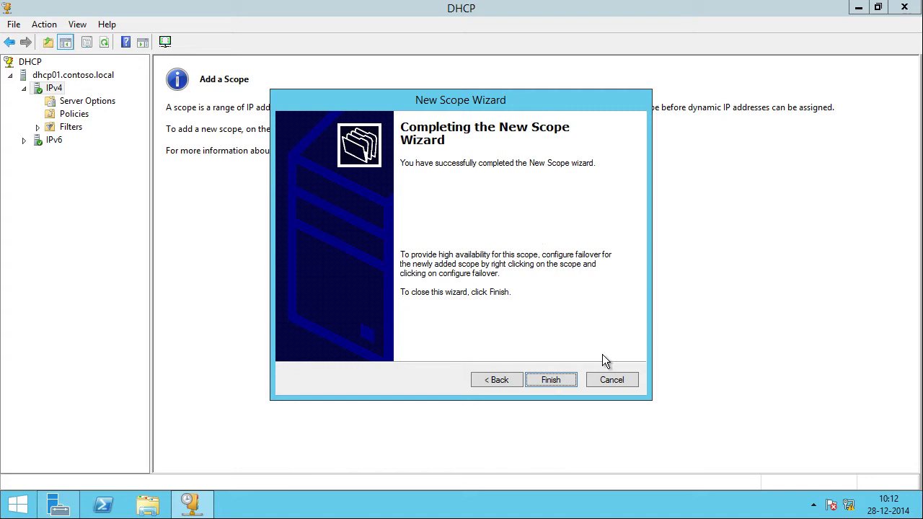
{"action": "left_click", "coordinate": [552, 382]}
Step: Unlock the VPN01 virtual machine by entering the administrator password
{"action": "key", "text": "Down"}
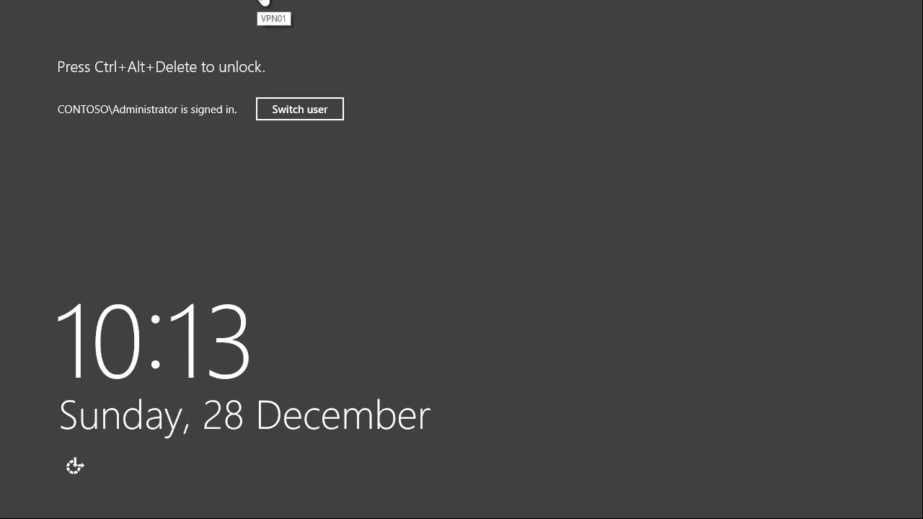
{"action": "right_click", "coordinate": [263, 3]}
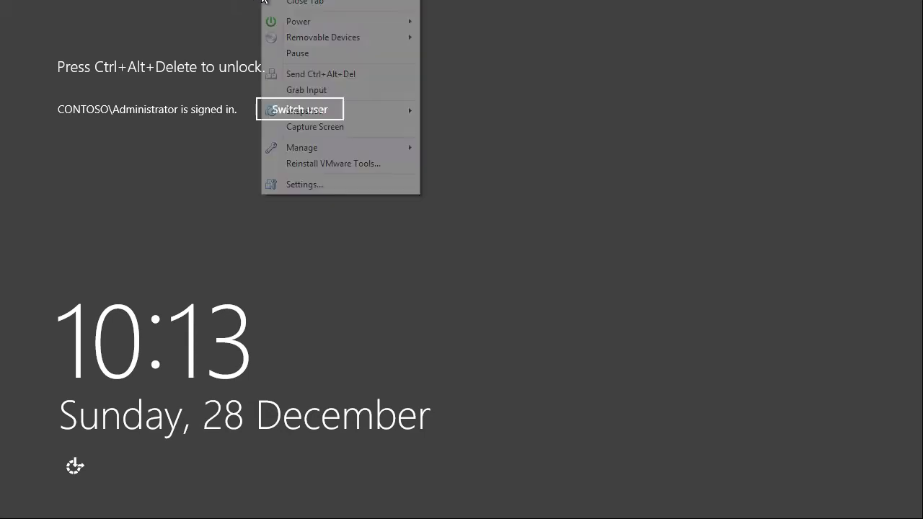
{"action": "left_click", "coordinate": [309, 74]}
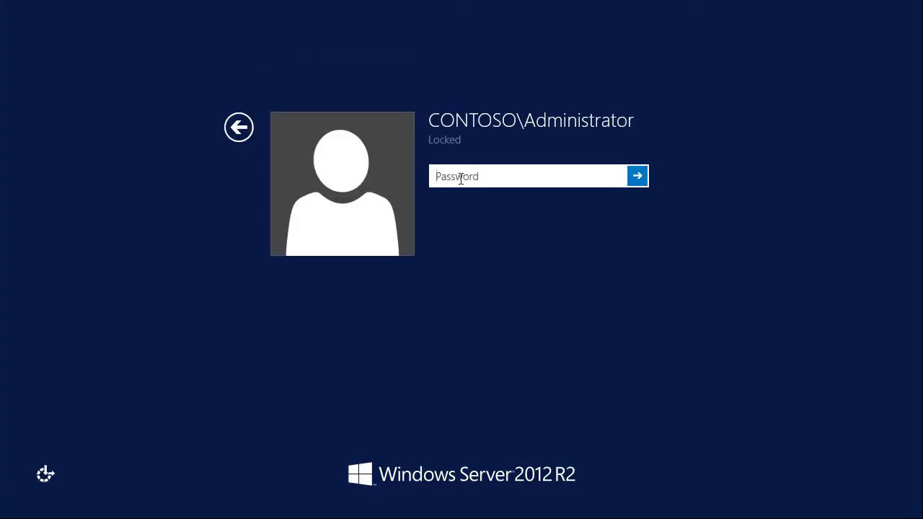
{"action": "type", "text": "Pa$$w0rd"}
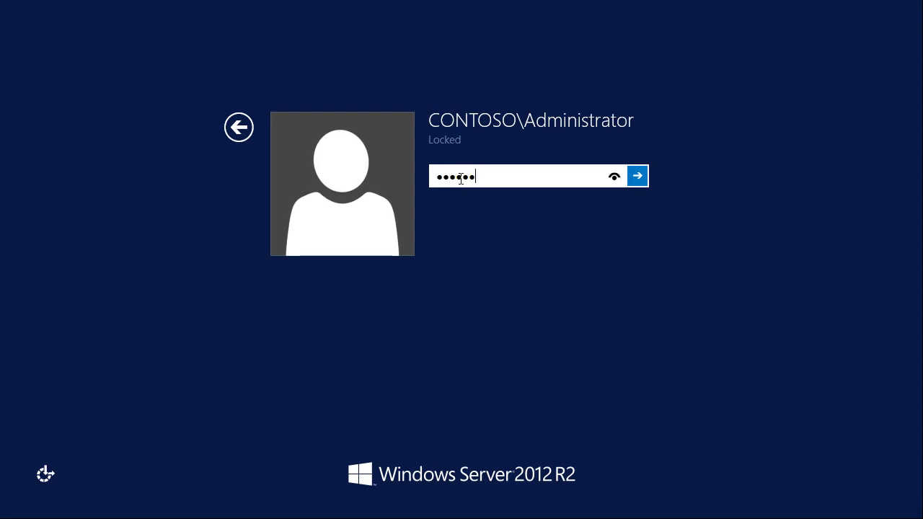
{"action": "key", "text": "Return"}
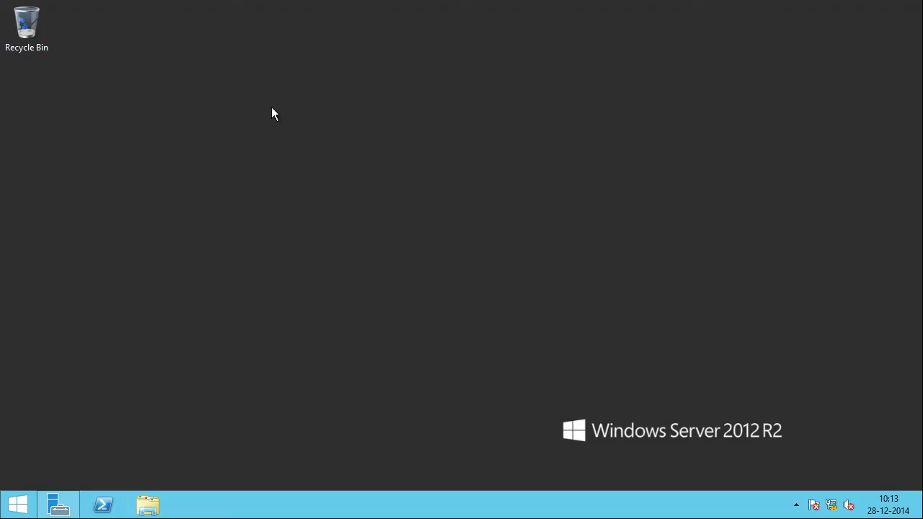
Step: In Add Roles and Features for VPN01, select Remote Access and advance to its role services
{"action": "left_click", "coordinate": [58, 504]}
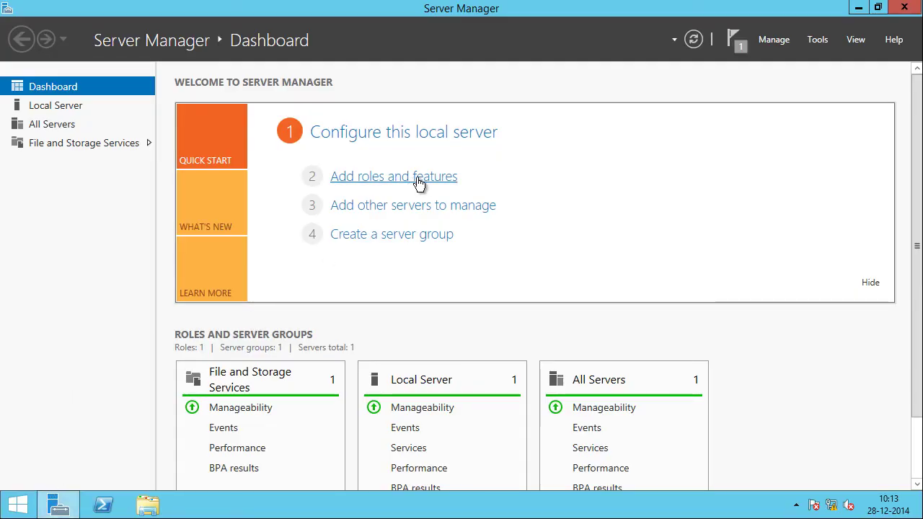
{"action": "left_click", "coordinate": [441, 178]}
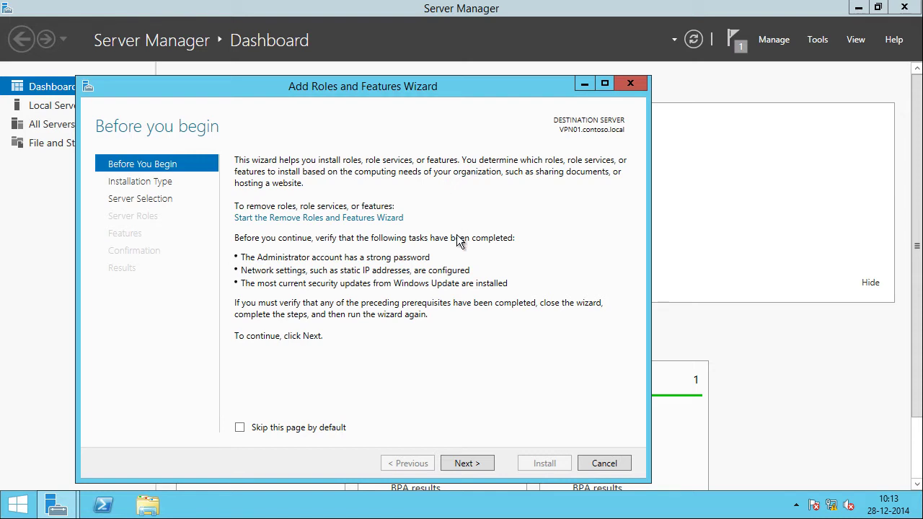
{"action": "left_click", "coordinate": [473, 464]}
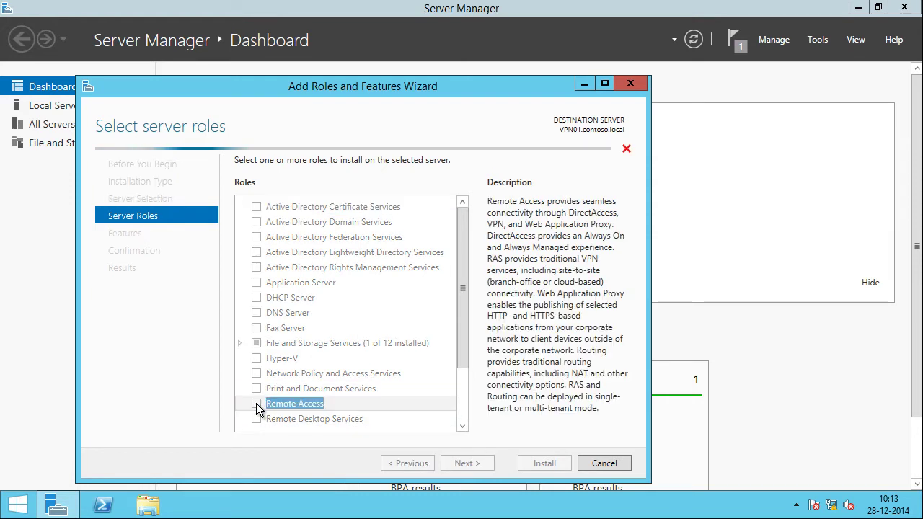
{"action": "left_click", "coordinate": [462, 459]}
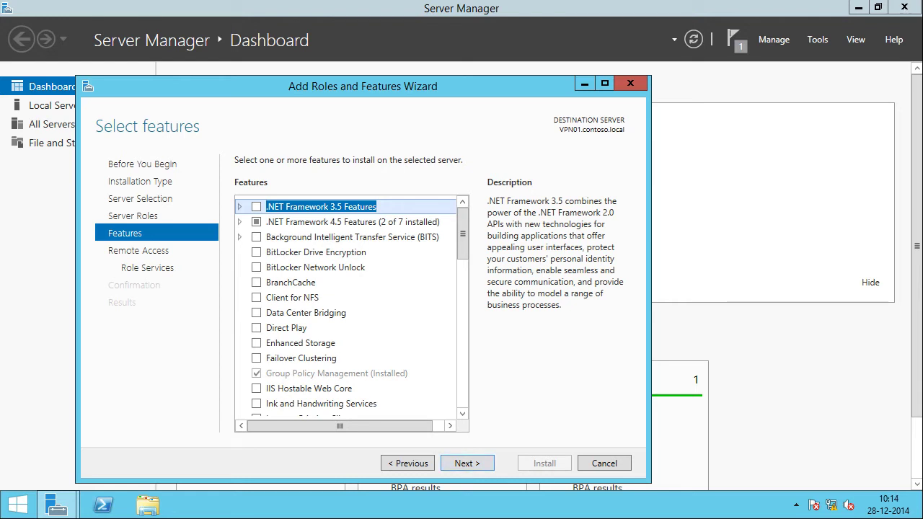
{"action": "left_click", "coordinate": [461, 464]}
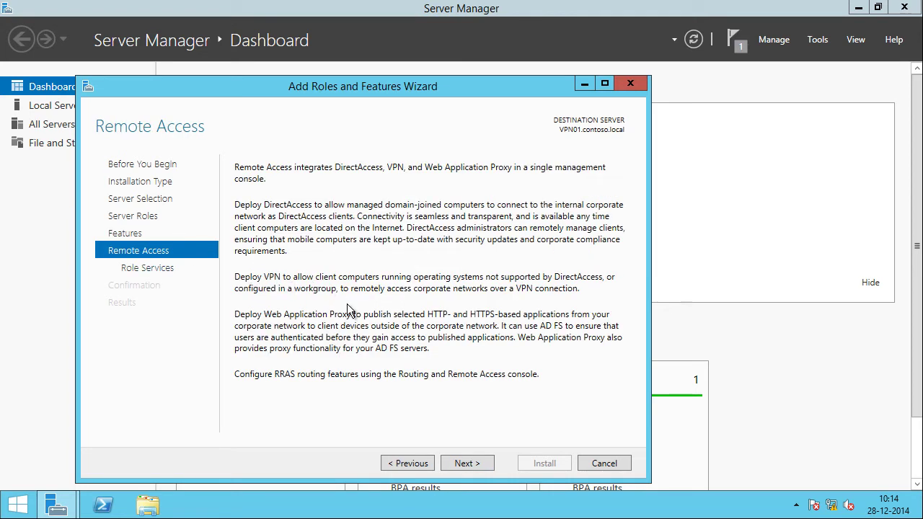
{"action": "left_click", "coordinate": [465, 462]}
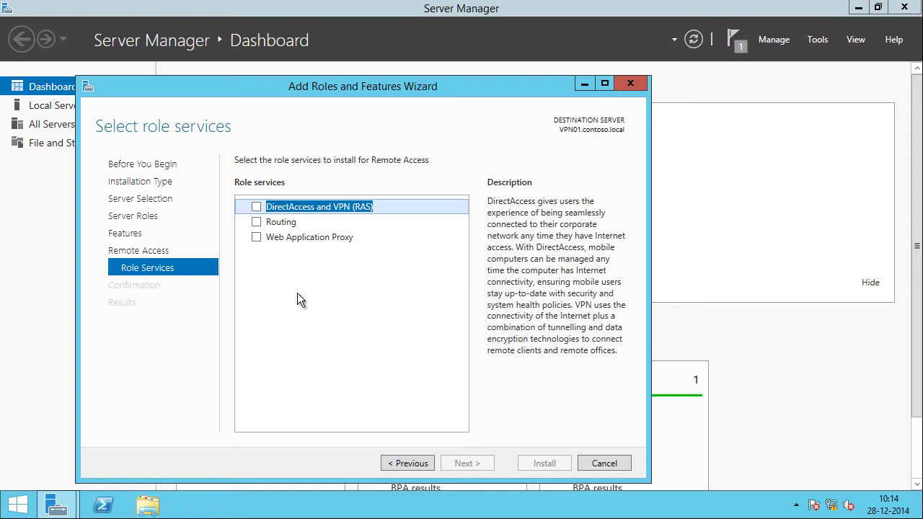
Step: Select DirectAccess and VPN (RAS), adding its required features, and continue to the IIS page
{"action": "left_click", "coordinate": [256, 207]}
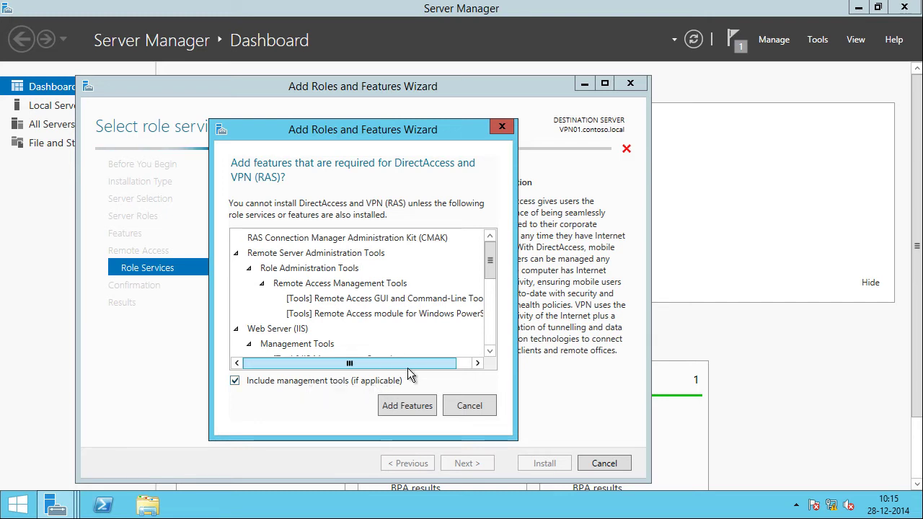
{"action": "left_click", "coordinate": [383, 404]}
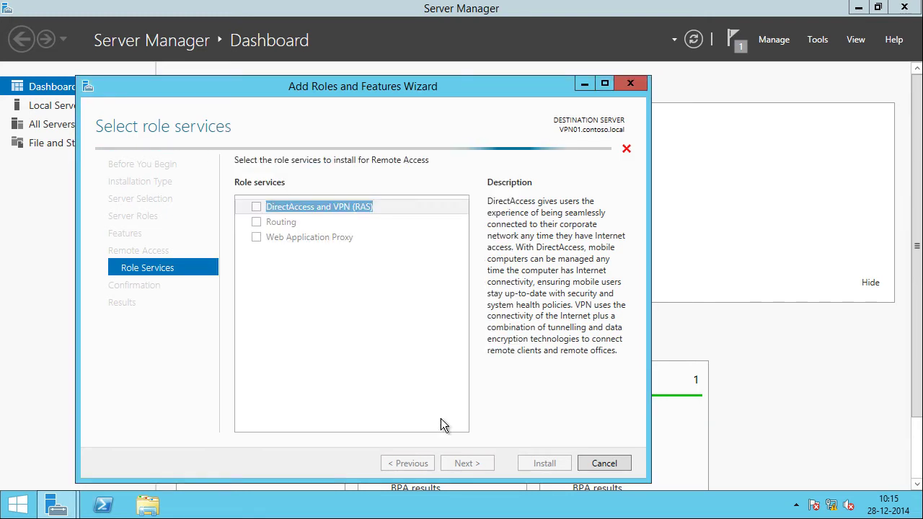
{"action": "left_click", "coordinate": [469, 464]}
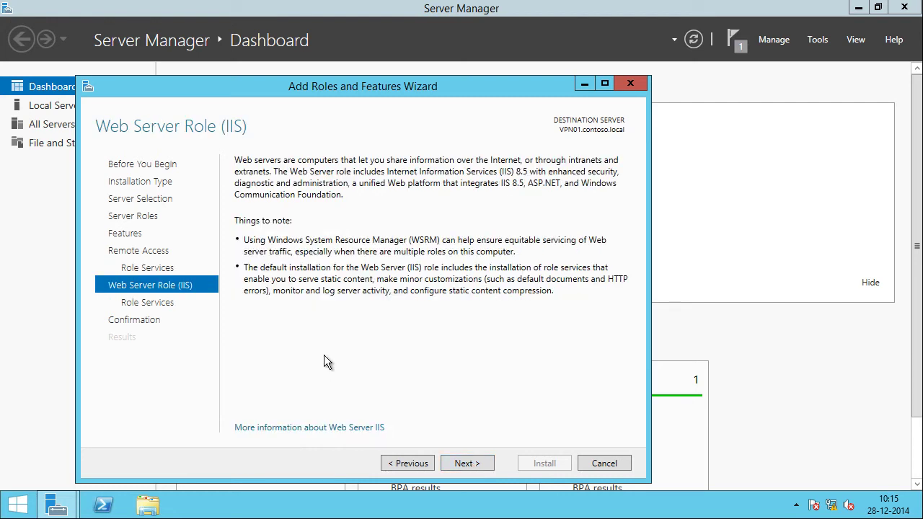
Step: Keep the default IIS role services, allow automatic restarts, and install Remote Access on VPN01
{"action": "left_click", "coordinate": [459, 463]}
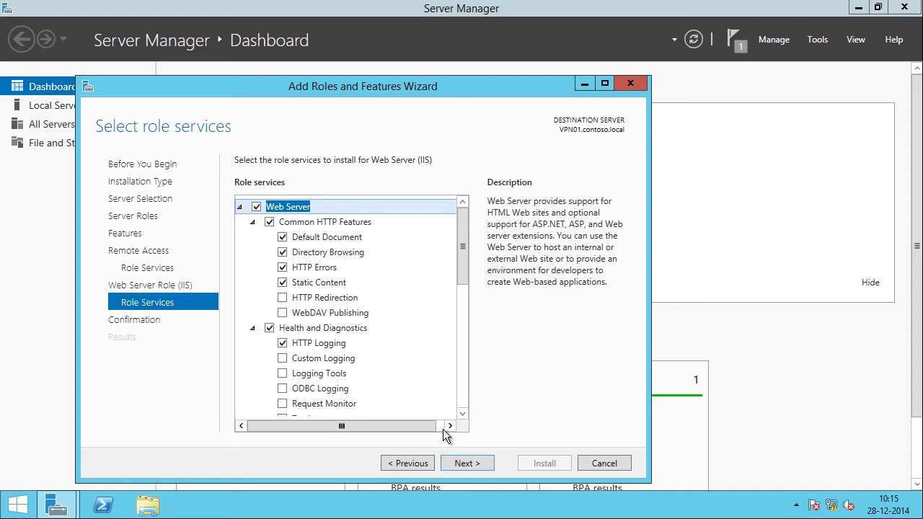
{"action": "key", "text": "Return"}
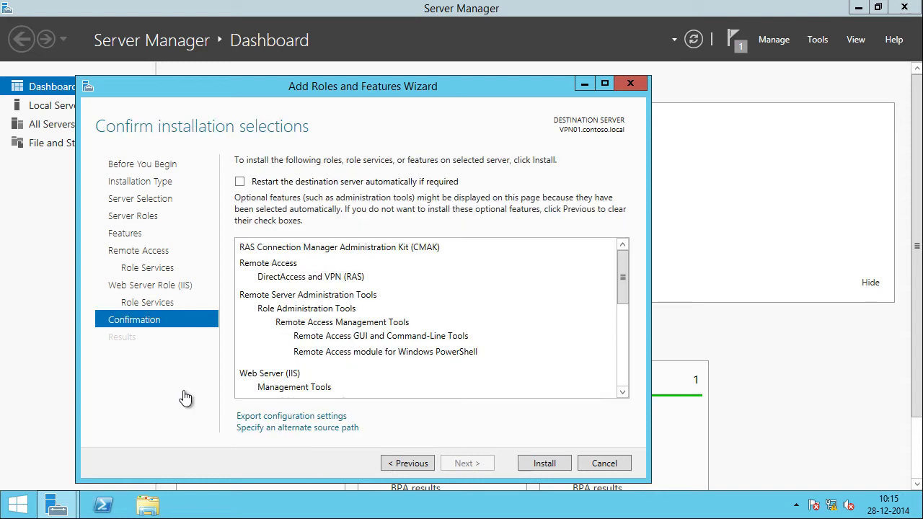
{"action": "left_click", "coordinate": [311, 185]}
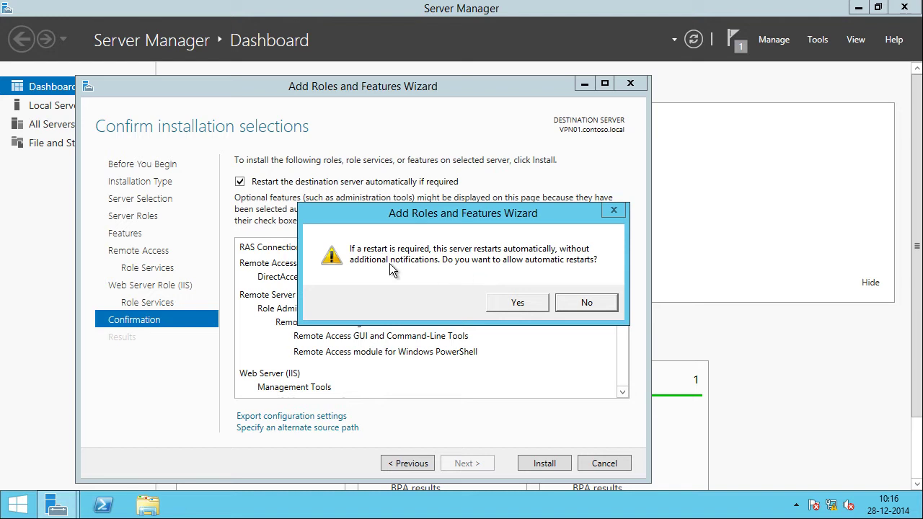
{"action": "left_click", "coordinate": [519, 303]}
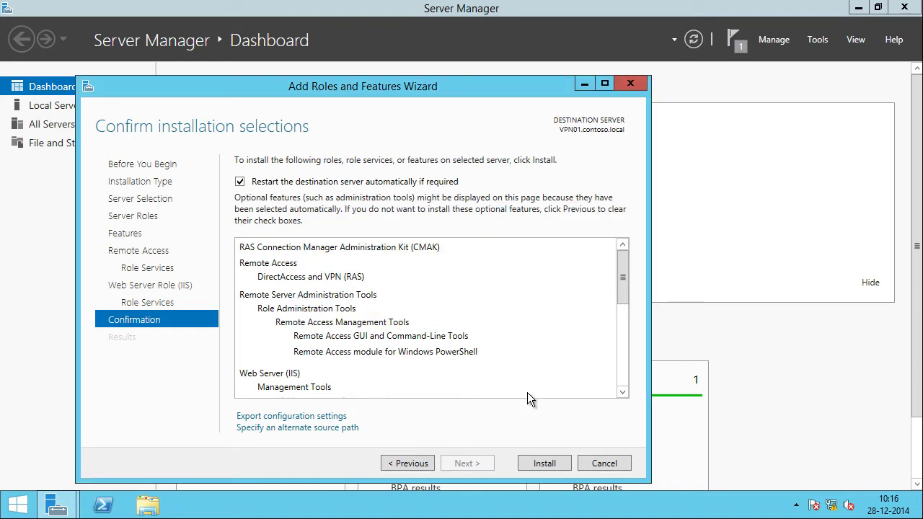
{"action": "left_click", "coordinate": [545, 463]}
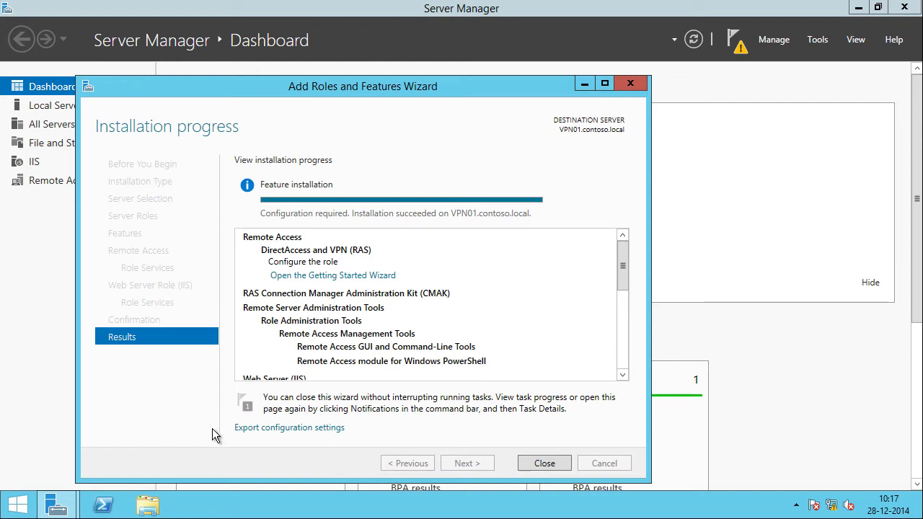
{"action": "right_click", "coordinate": [103, 512]}
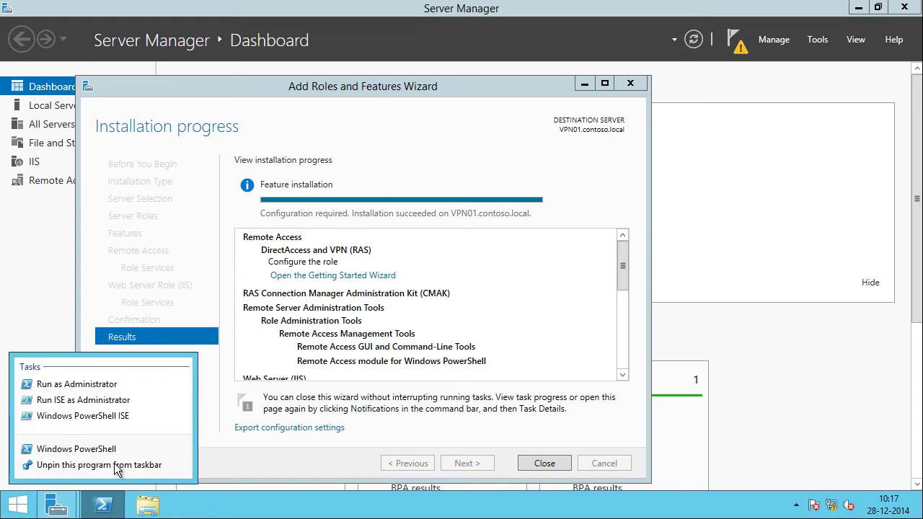
{"action": "left_click", "coordinate": [107, 389]}
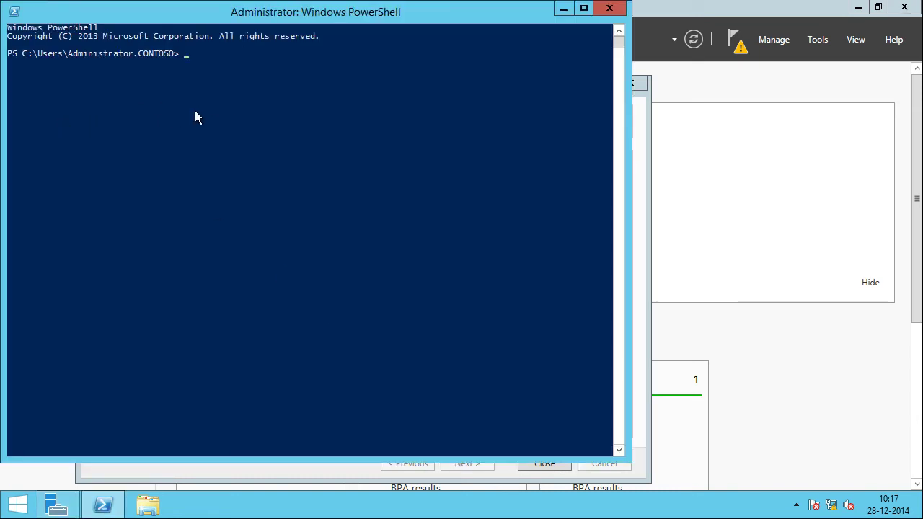
{"action": "type", "text": "Install-Windows"}
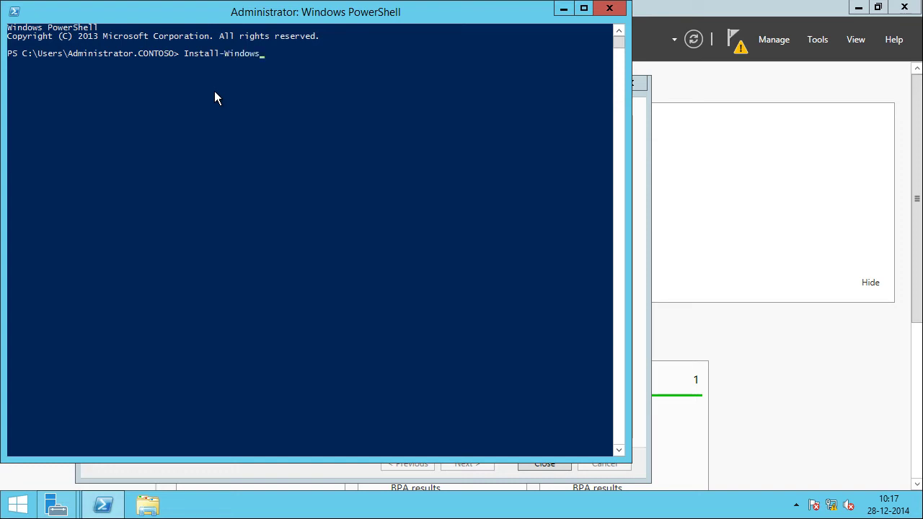
{"action": "key", "text": "Tab"}
{"action": "type", "text": "-Name RemoteAccess -"}
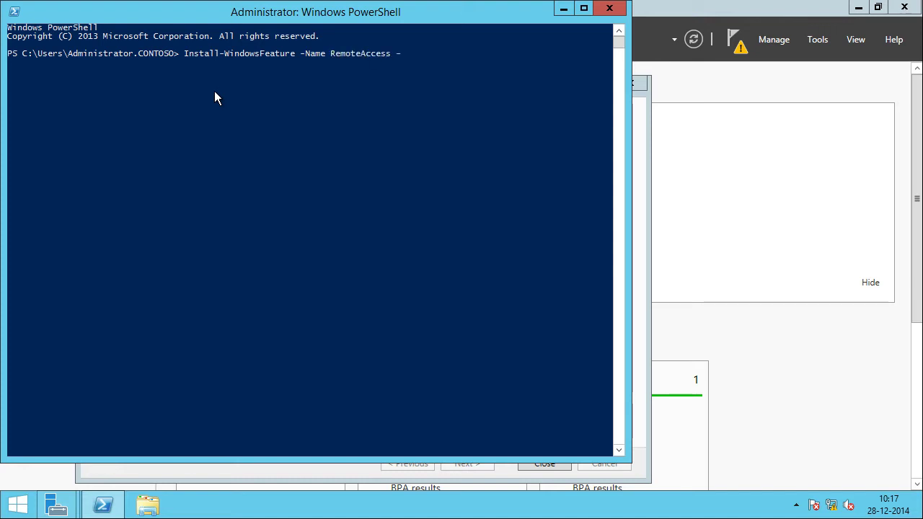
{"action": "type", "text": "I"}
{"action": "key", "text": "Tab"}
{"action": "type", "text": "-I"}
{"action": "key", "text": "Tab"}
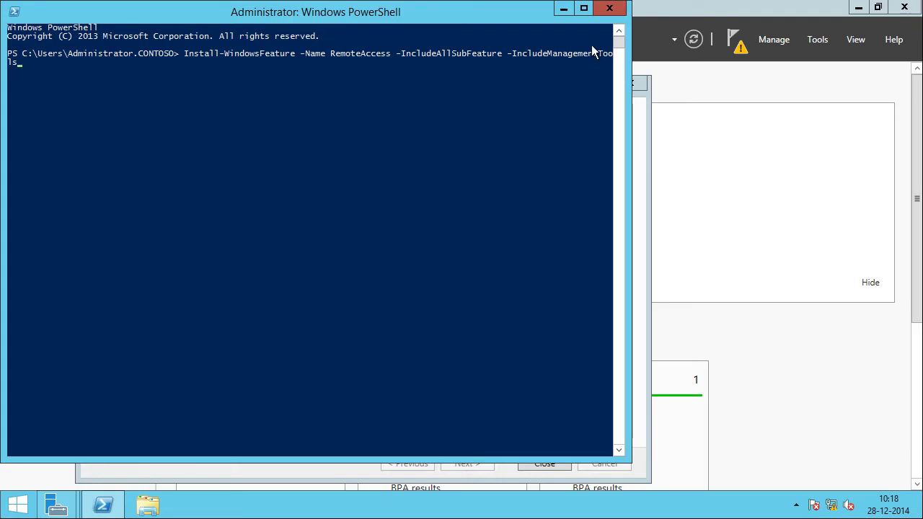
{"action": "left_click", "coordinate": [609, 8]}
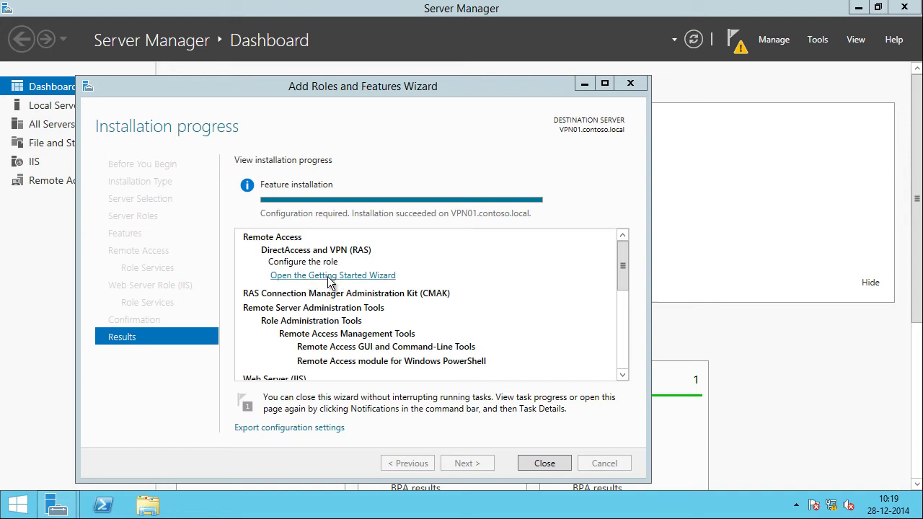
Step: Launch the Remote Access Getting Started Wizard and choose Deploy VPN only
{"action": "left_click", "coordinate": [330, 277]}
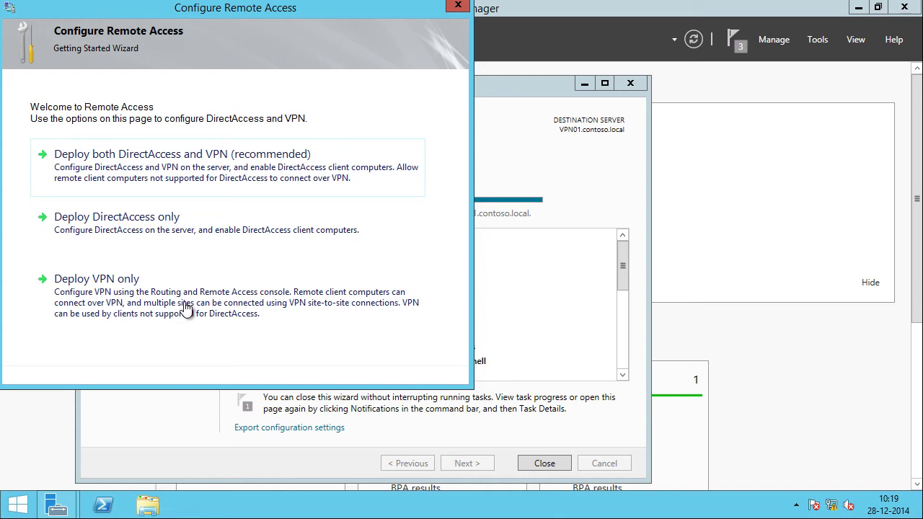
{"action": "left_click", "coordinate": [186, 306]}
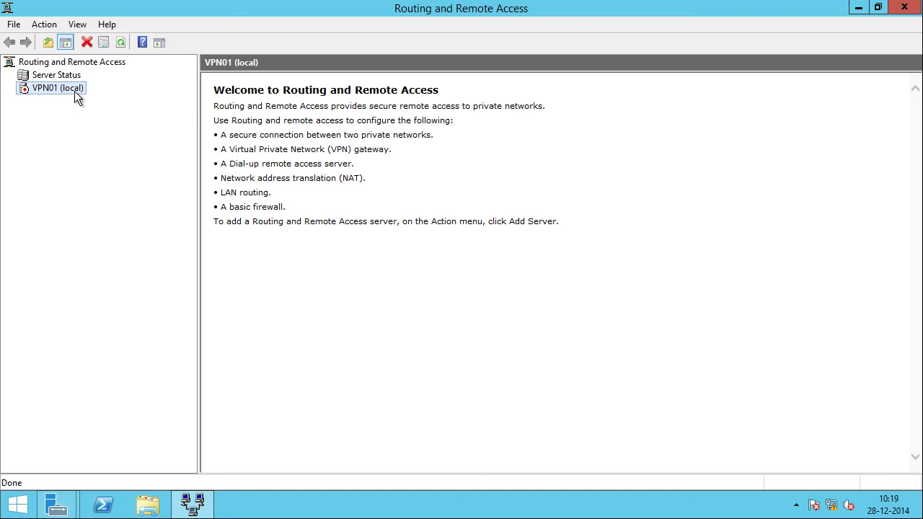
Step: Configure and enable Routing and Remote Access on VPN01 as a remote access VPN server
{"action": "right_click", "coordinate": [77, 95]}
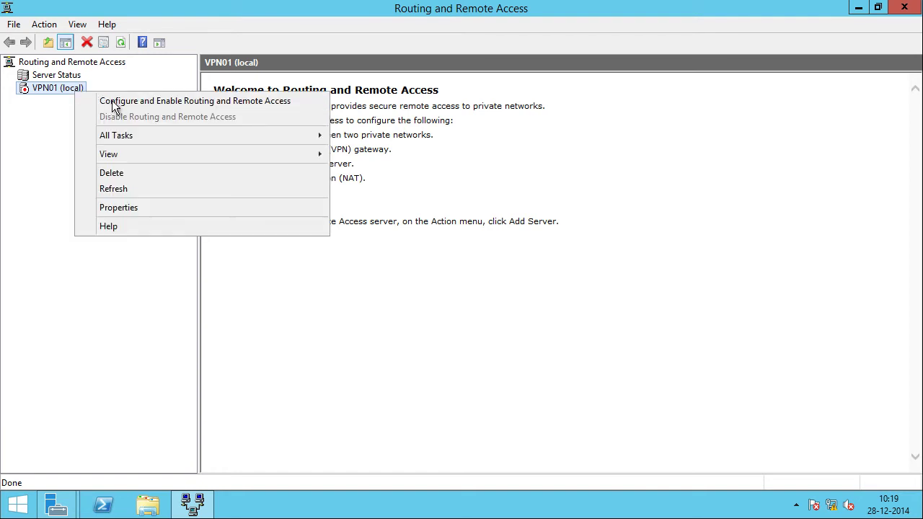
{"action": "left_click", "coordinate": [288, 100]}
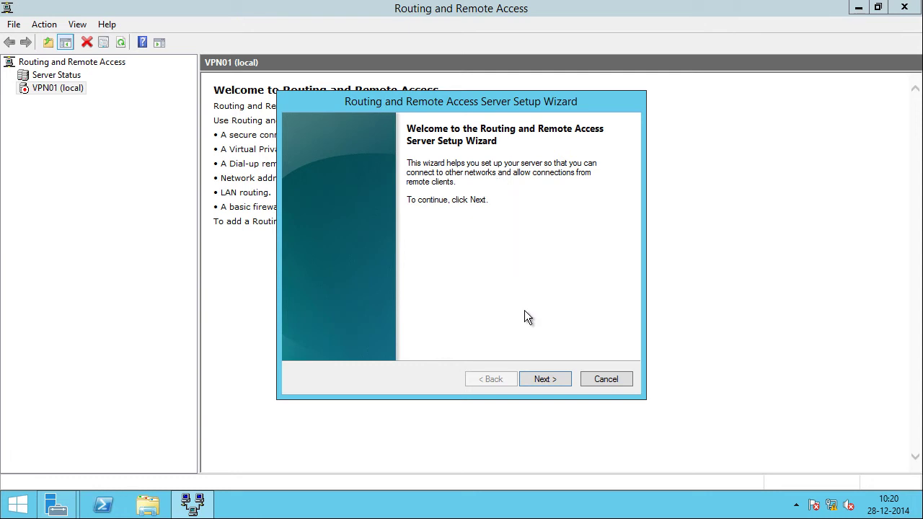
{"action": "left_click", "coordinate": [537, 381]}
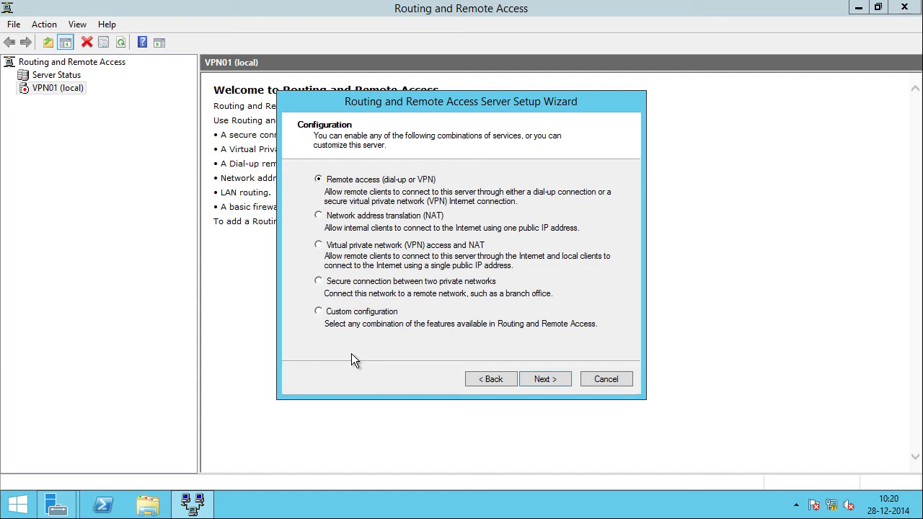
{"action": "left_click", "coordinate": [539, 377]}
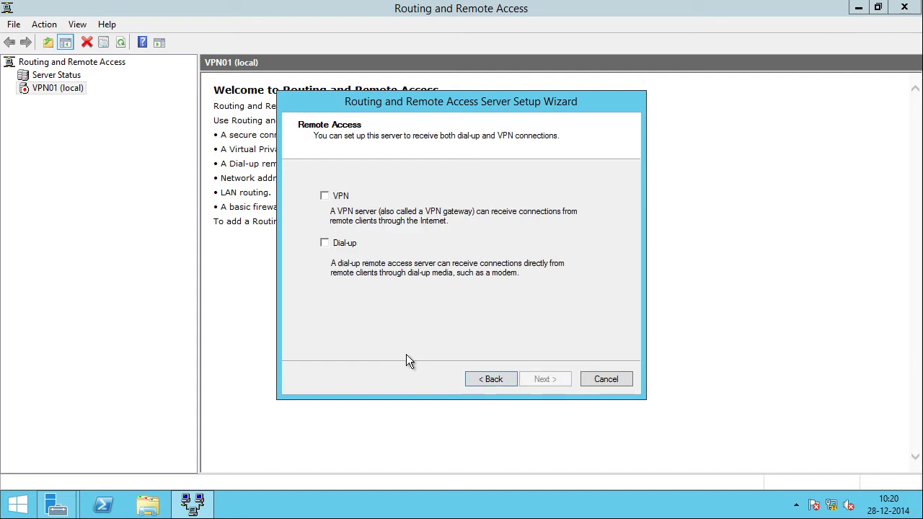
{"action": "left_click", "coordinate": [337, 197]}
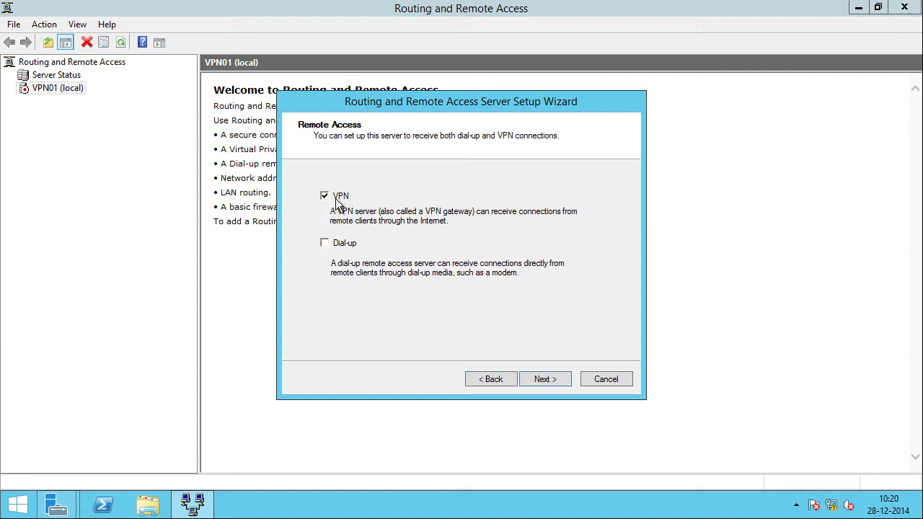
{"action": "left_click", "coordinate": [547, 379]}
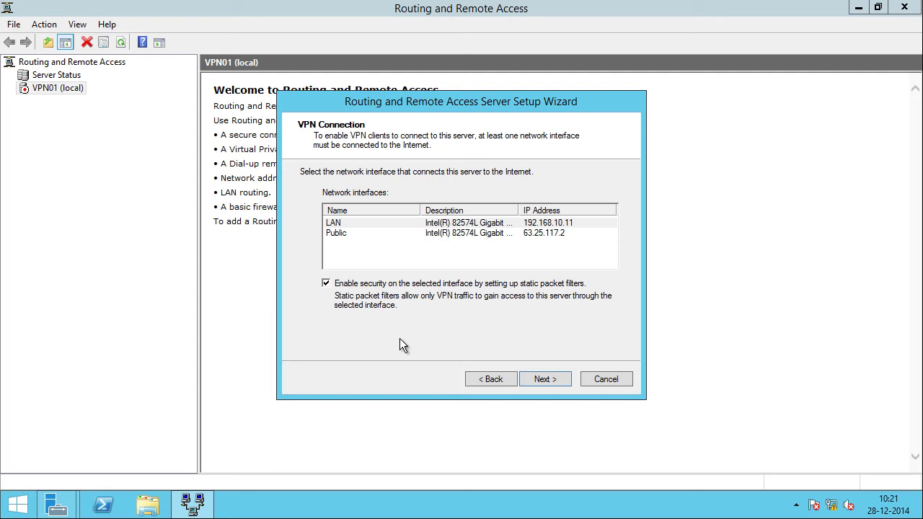
Step: Choose the Public interface (63.25.117.2) for VPN client connections and continue
{"action": "left_click", "coordinate": [345, 235]}
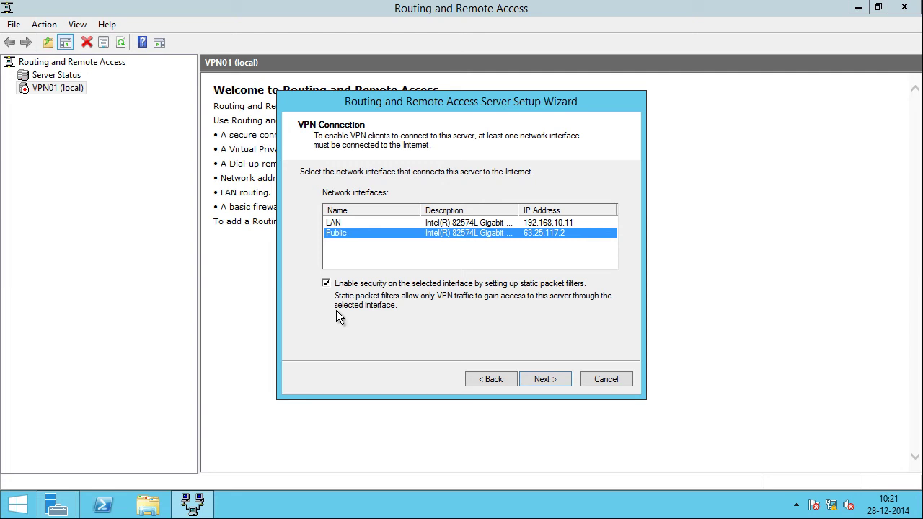
{"action": "left_click", "coordinate": [539, 378]}
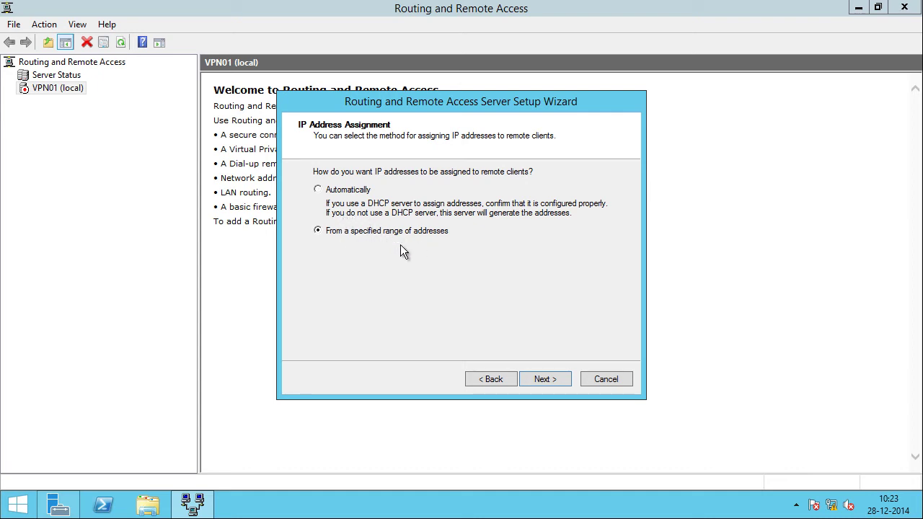
Step: Assign remote client IP addresses automatically via DHCP instead of a specified range
{"action": "left_click", "coordinate": [553, 380]}
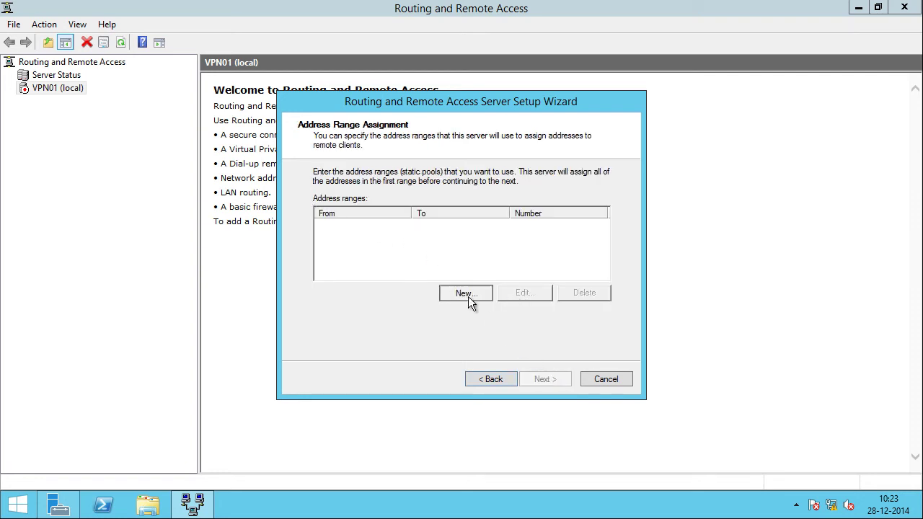
{"action": "left_click", "coordinate": [465, 294]}
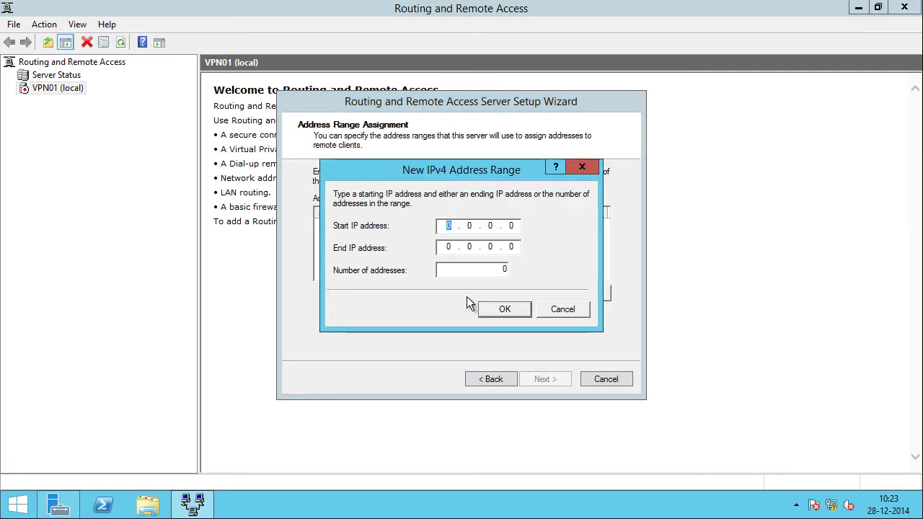
{"action": "key", "text": "Escape"}
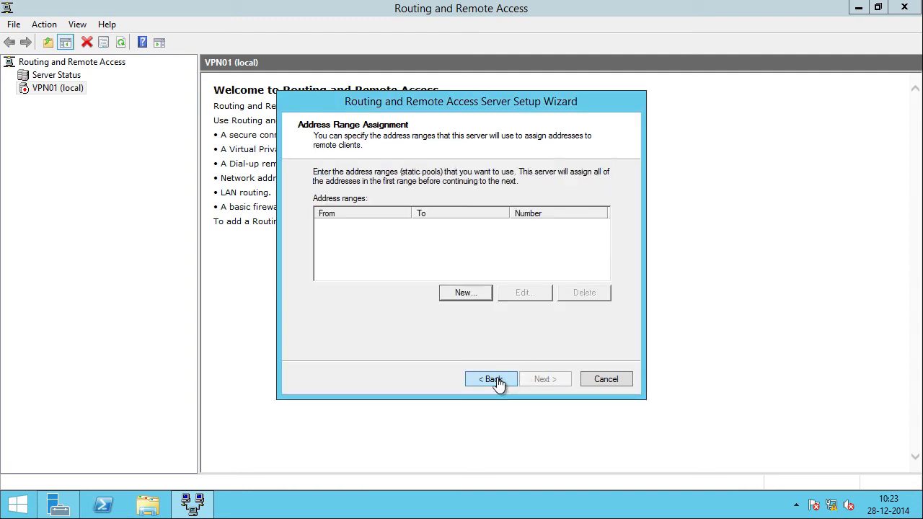
{"action": "left_click", "coordinate": [494, 380]}
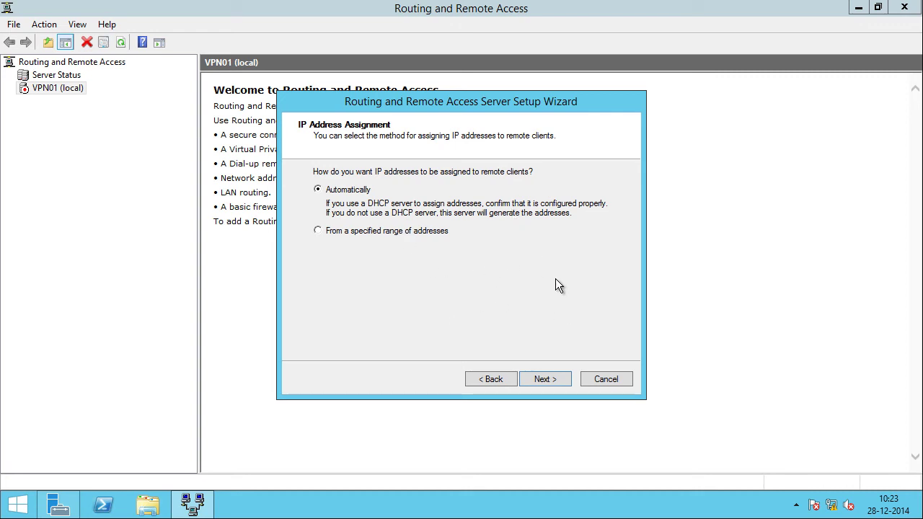
{"action": "left_click", "coordinate": [562, 378]}
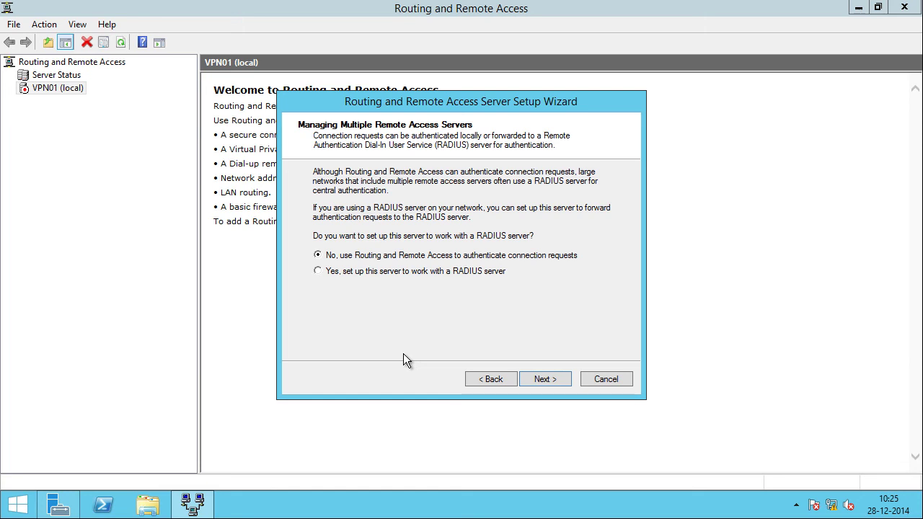
Step: Keep local authentication without RADIUS, acknowledge the DHCP Relay Agent notice, and finish the wizard
{"action": "left_click", "coordinate": [547, 380]}
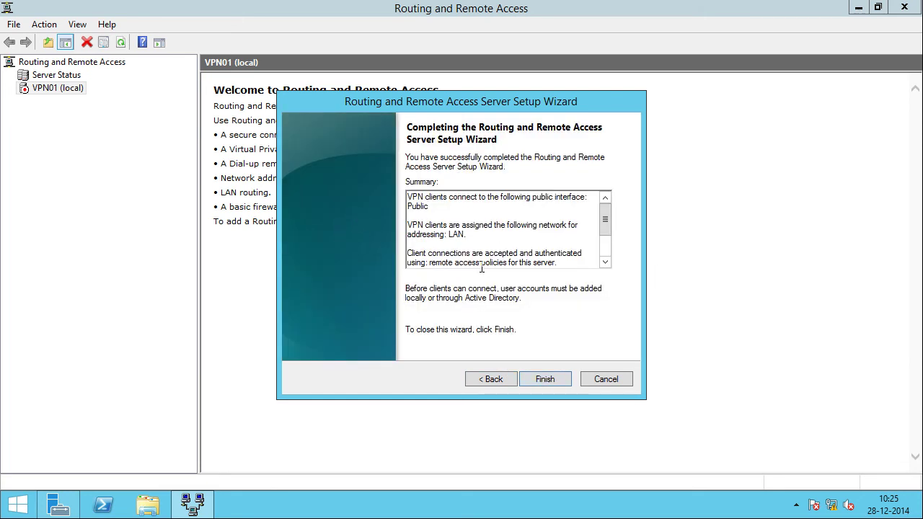
{"action": "left_click", "coordinate": [544, 380]}
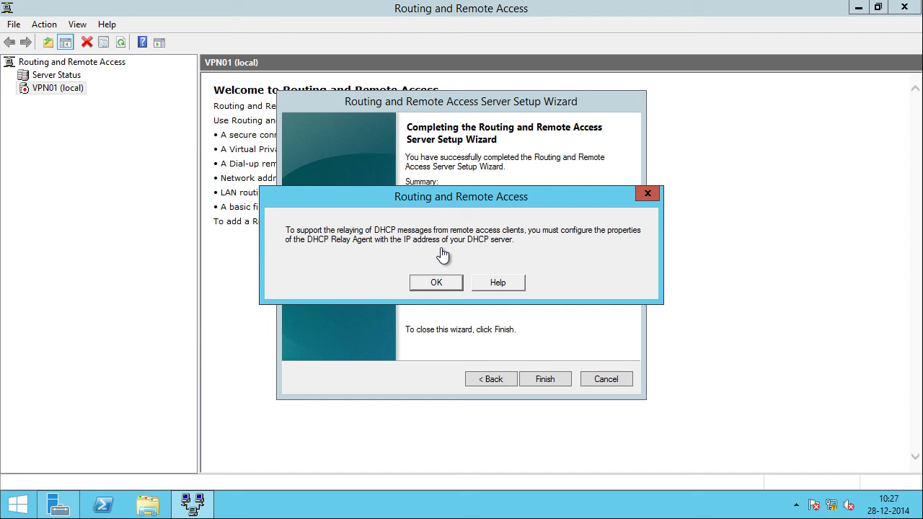
{"action": "left_click", "coordinate": [436, 283]}
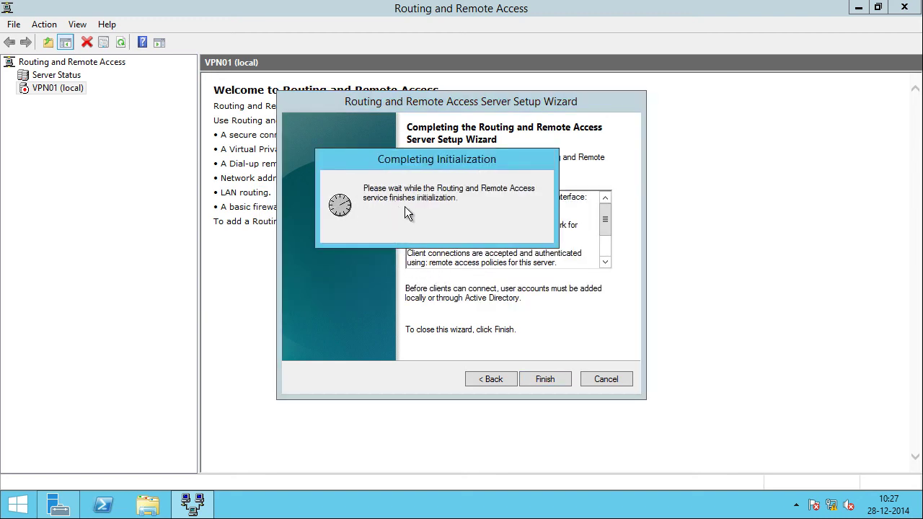
{"action": "left_click", "coordinate": [545, 379]}
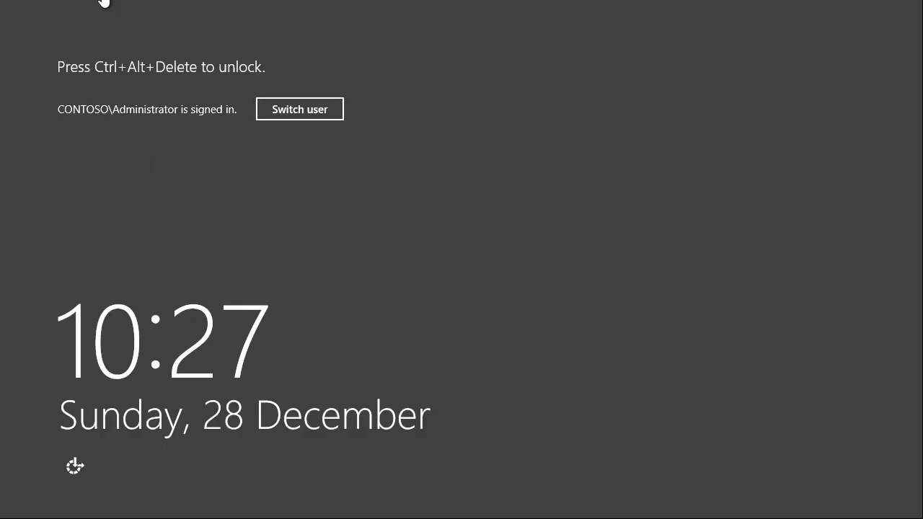
Step: Unlock the server session via Send Ctrl+Alt+Del and the Administrator password
{"action": "left_click", "coordinate": [103, 2]}
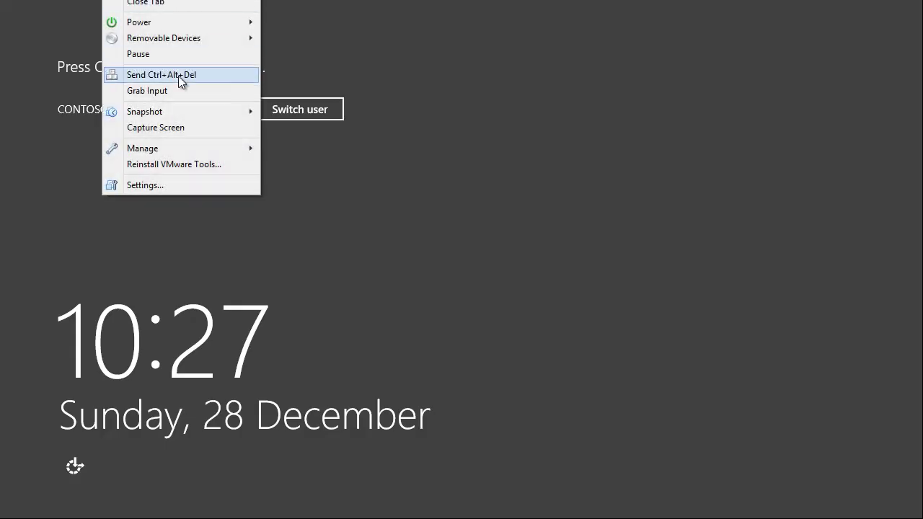
{"action": "left_click", "coordinate": [178, 73]}
{"action": "type", "text": "Pa$$w0rd"}
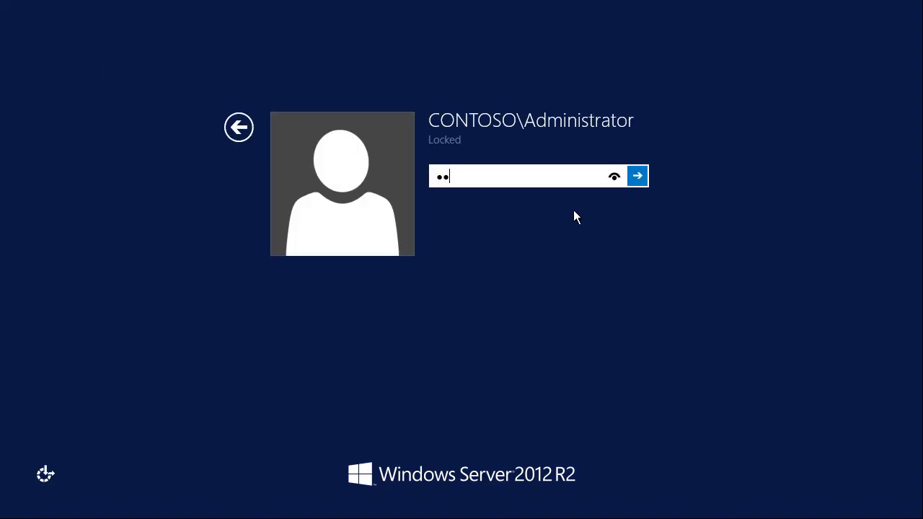
{"action": "key", "text": "Return"}
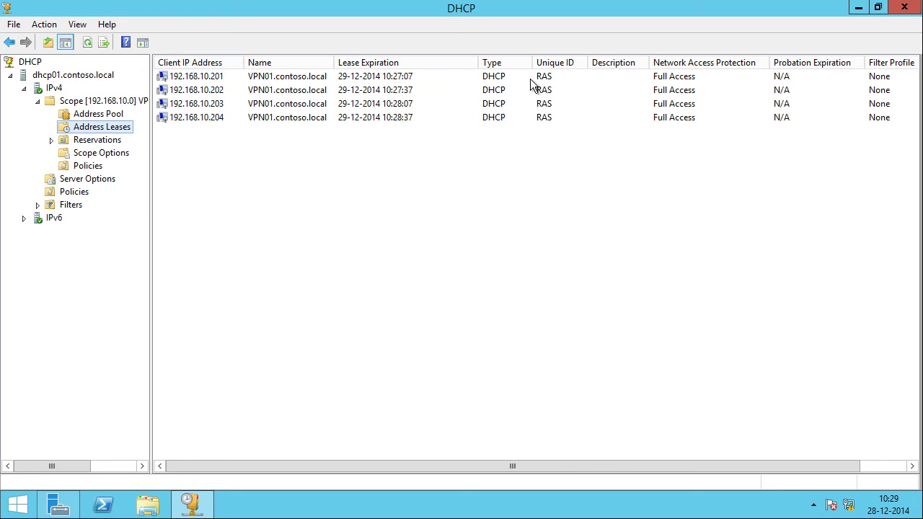
Step: Refresh Address Leases repeatedly until RAS leases 192.168.10.205 and 192.168.10.206 appear
{"action": "right_click", "coordinate": [99, 125]}
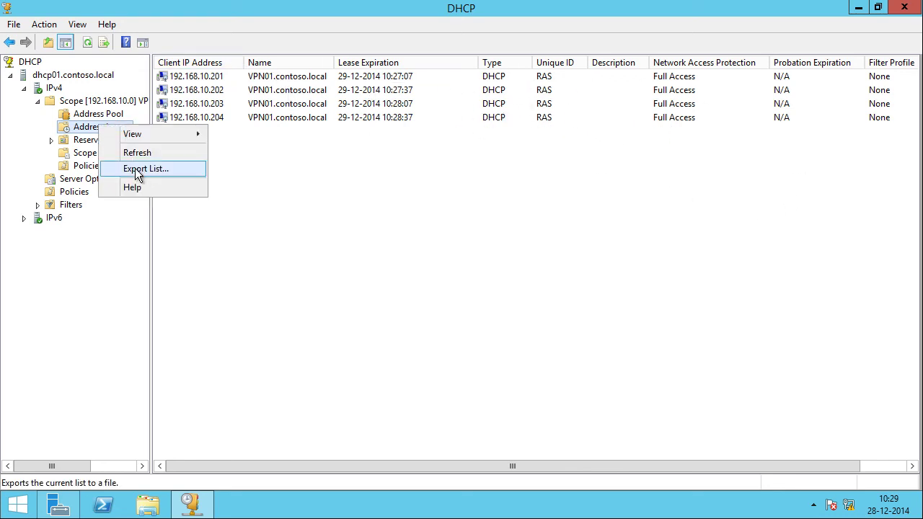
{"action": "left_click", "coordinate": [136, 152]}
{"action": "right_click", "coordinate": [110, 126]}
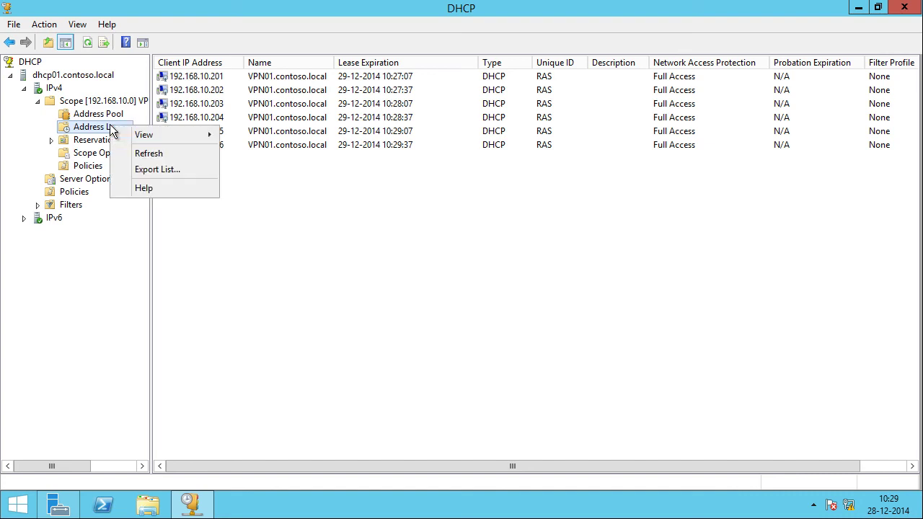
{"action": "left_click", "coordinate": [146, 154]}
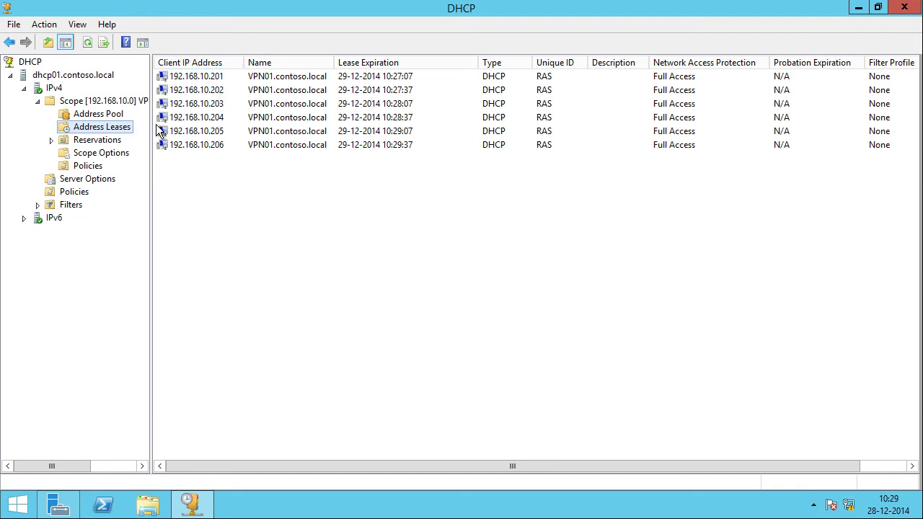
{"action": "right_click", "coordinate": [122, 128]}
{"action": "left_click", "coordinate": [129, 150]}
{"action": "right_click", "coordinate": [115, 130]}
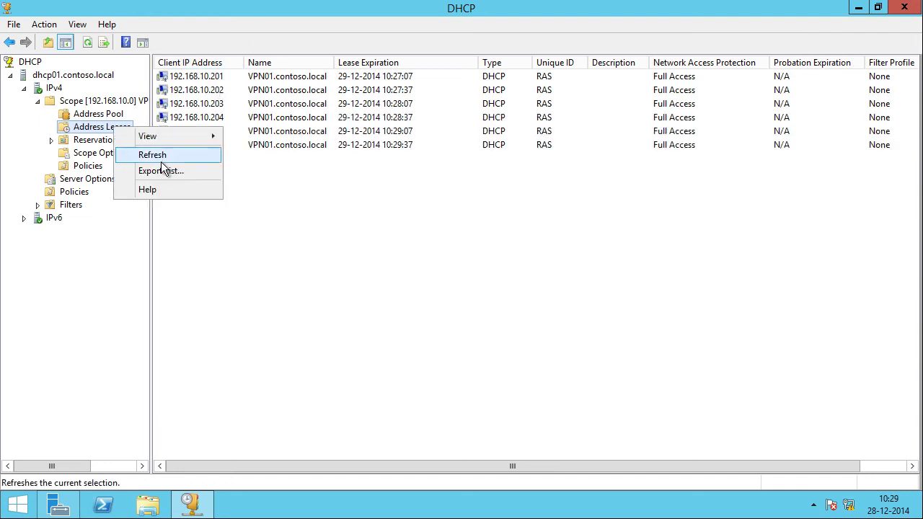
{"action": "left_click", "coordinate": [161, 159]}
{"action": "right_click", "coordinate": [119, 128]}
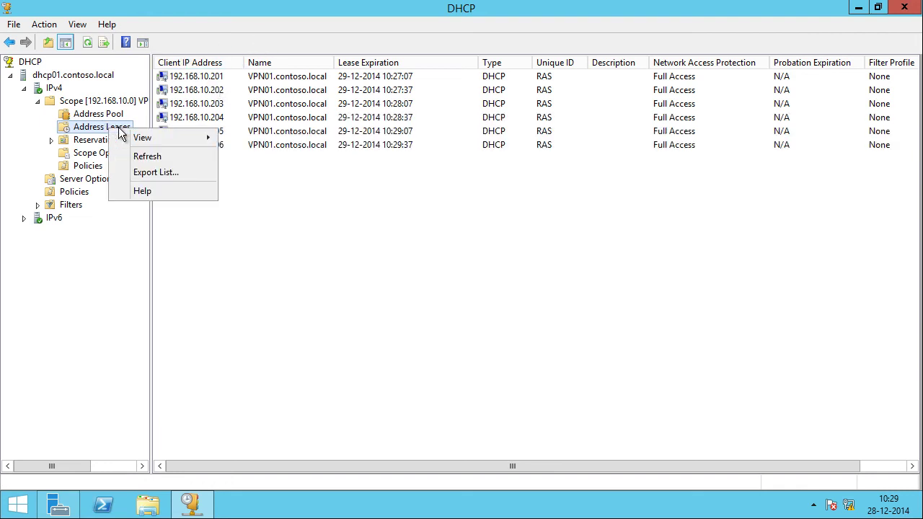
{"action": "left_click", "coordinate": [158, 154]}
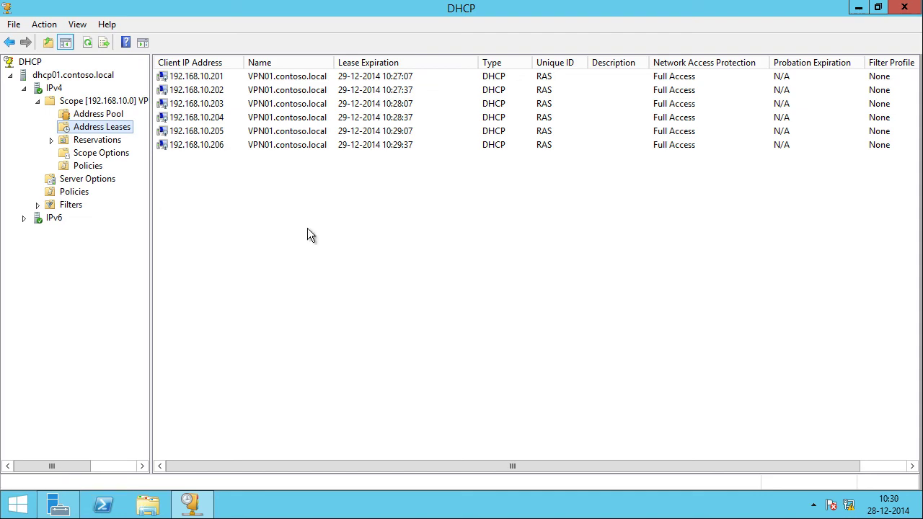